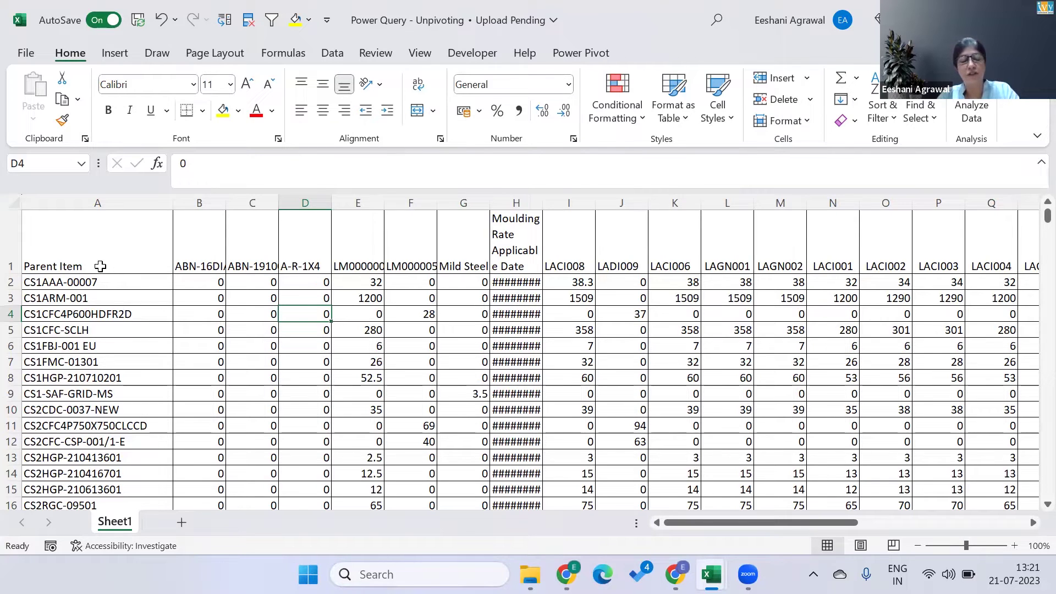
# Step: Browse the Parent Item codes in column A, starting from CS1AAA-00007
pyautogui.click(100, 266)
pyautogui.press('Down')
pyautogui.press('Down')
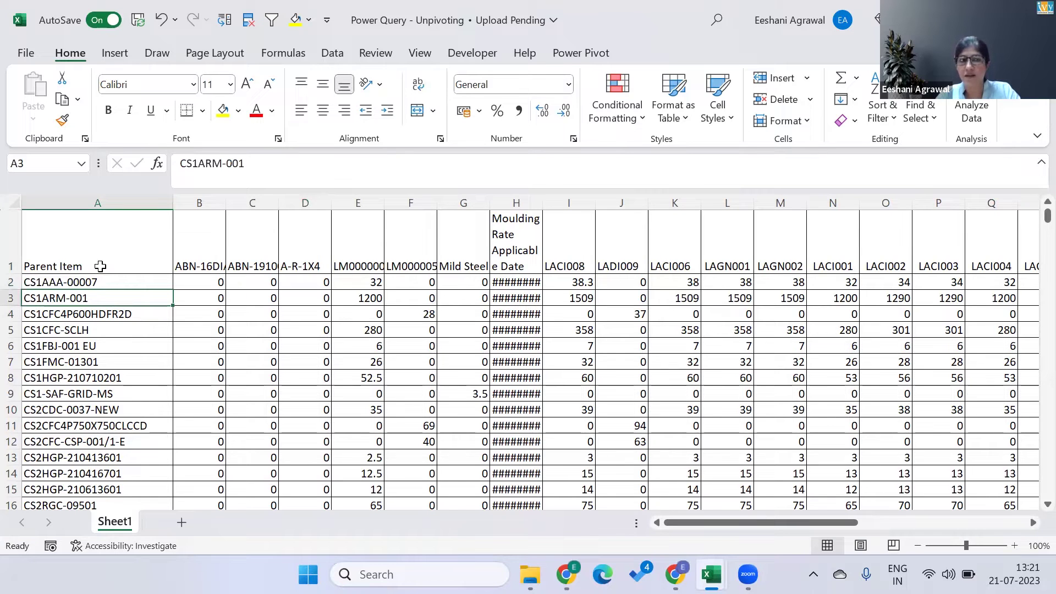
pyautogui.press('Up')
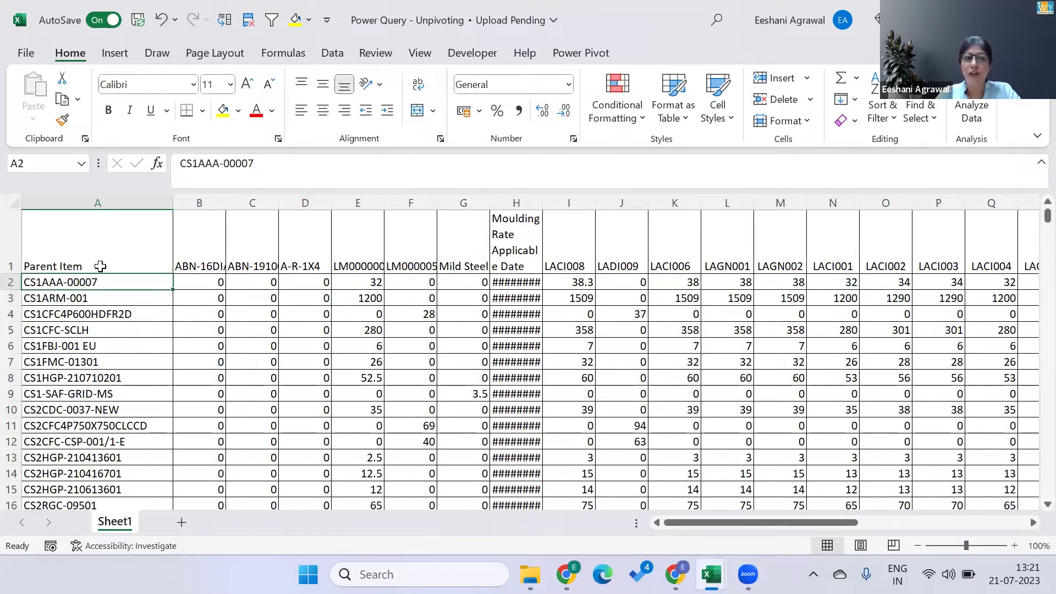
pyautogui.press('Down')
pyautogui.press('Down')
pyautogui.press('Down')
pyautogui.press('Down')
pyautogui.press('Down')
pyautogui.press('Down')
pyautogui.press('Down')
pyautogui.press('Down')
pyautogui.press('Down')
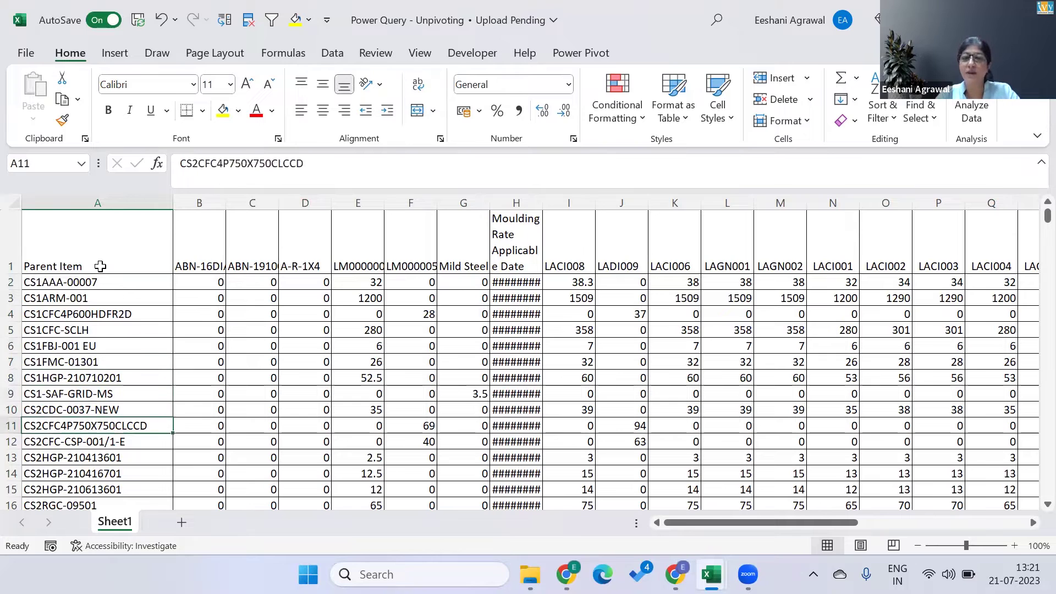
pyautogui.press('Down')
pyautogui.press('Up')
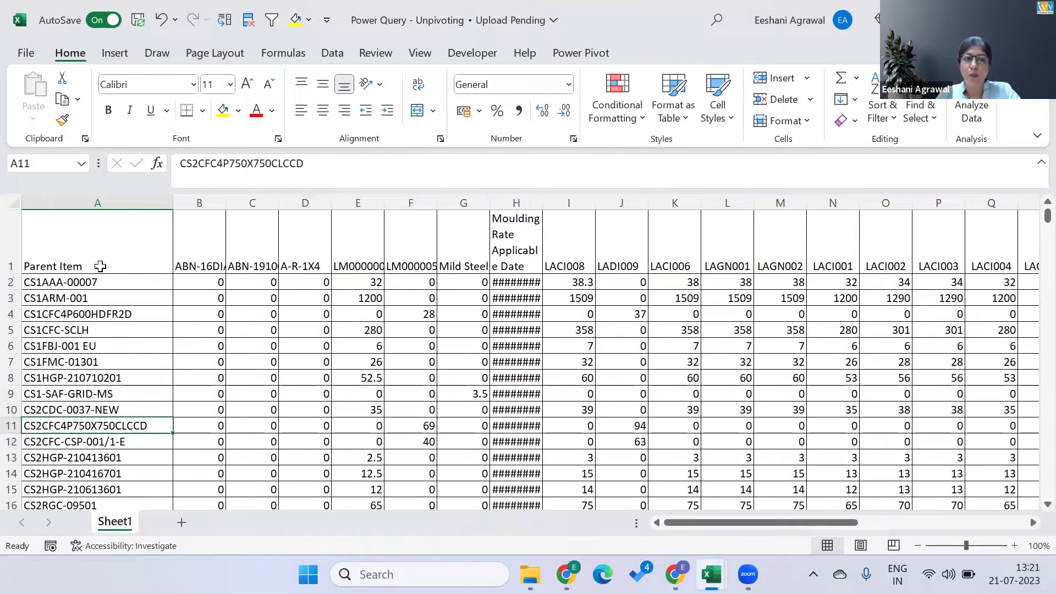
pyautogui.press('Up')
pyautogui.press('Up')
pyautogui.press('Up')
pyautogui.press('Up')
pyautogui.press('Up')
pyautogui.press('Up')
pyautogui.press('Up')
pyautogui.press('Up')
pyautogui.press('Up')
pyautogui.press('Up')
# Step: Select the attribute headings B1 through AH1, dismiss the analysis panel, and return to A1
pyautogui.press('Right')
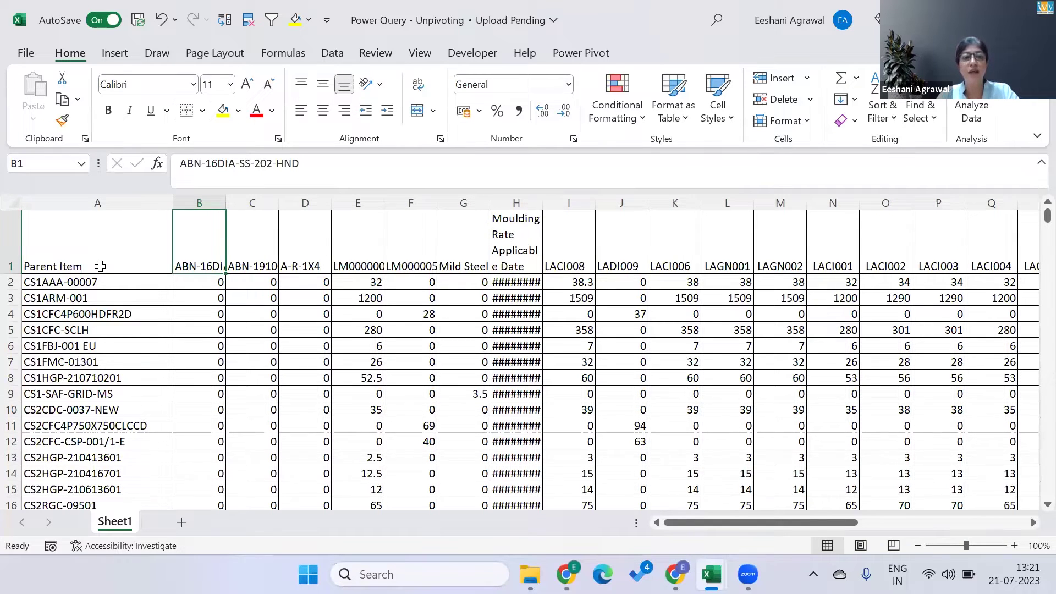
pyautogui.hotkey('shift', 'Right')
pyautogui.hotkey('shift', 'Right')
pyautogui.hotkey('shift', 'Right')
pyautogui.hotkey('shift', 'Right')
pyautogui.hotkey('shift', 'Right')
pyautogui.hotkey('shift', 'Right')
pyautogui.hotkey('shift', 'Right')
pyautogui.hotkey('shift', 'Right')
pyautogui.hotkey('shift', 'Right')
pyautogui.hotkey('shift', 'Right')
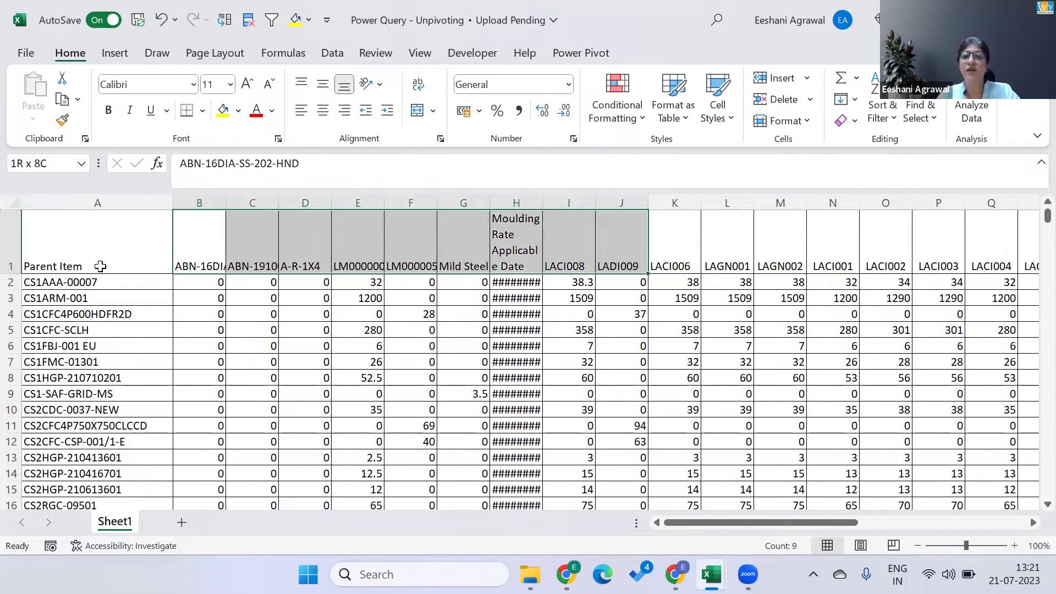
pyautogui.hotkey('shift', 'Right')
pyautogui.hotkey('shift', 'Right')
pyautogui.hotkey('shift', 'Right')
pyautogui.hotkey('shift', 'Right')
pyautogui.hotkey('shift', 'Right')
pyautogui.hotkey('shift', 'Right')
pyautogui.hotkey('shift', 'Right')
pyautogui.hotkey('shift', 'Right')
pyautogui.hotkey('shift', 'Right')
pyautogui.hotkey('shift', 'Right')
pyautogui.hotkey('shift', 'Right')
pyautogui.hotkey('shift', 'Right')
pyautogui.hotkey('shift', 'Right')
pyautogui.hotkey('shift', 'Right')
pyautogui.hotkey('shift', 'Right')
pyautogui.hotkey('shift', 'Right')
pyautogui.hotkey('shift', 'Right')
pyautogui.hotkey('shift', 'Right')
pyautogui.hotkey('shift', 'Right')
pyautogui.hotkey('shift', 'Right')
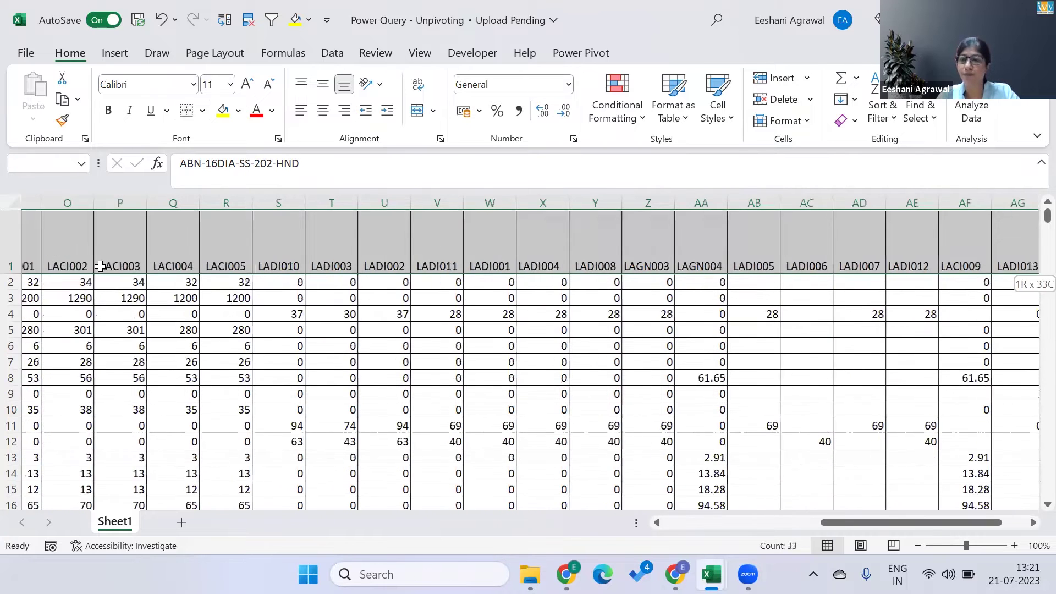
pyautogui.hotkey('ctrl', 'q')
pyautogui.press('Left')
pyautogui.press('Left')
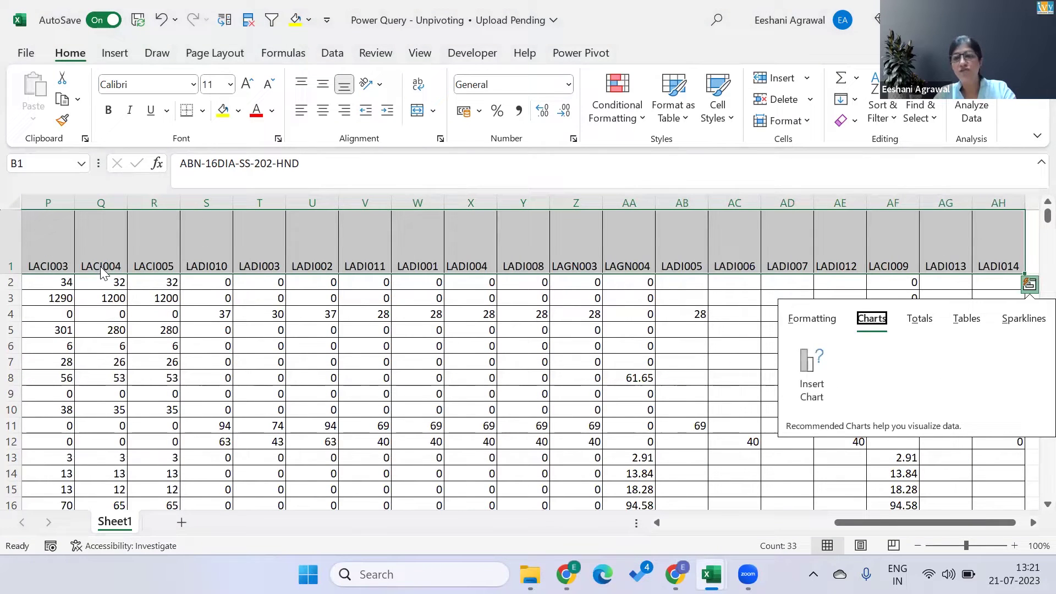
pyautogui.press('Escape')
pyautogui.hotkey('ctrl', 'Home')
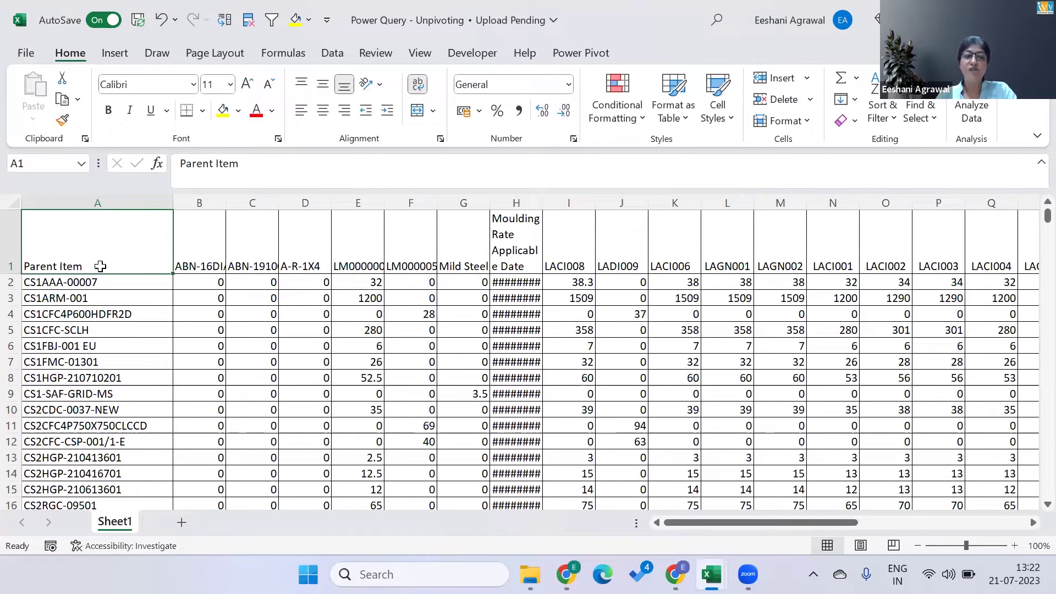
# Step: Add Sheet2 and copy the Parent Item heading and CS1AAA-00007 into its column A
pyautogui.click(180, 527)
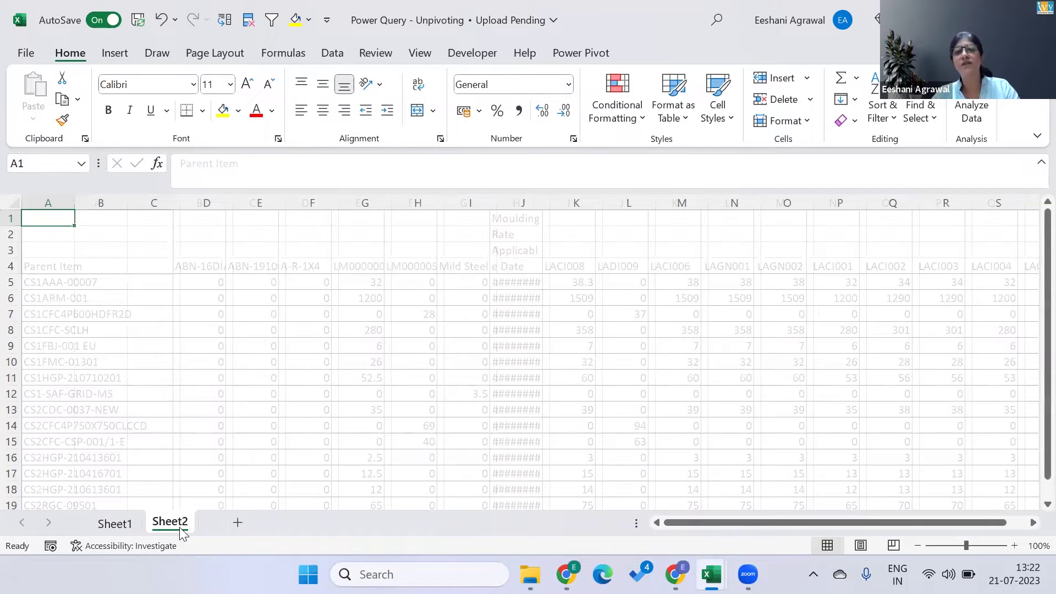
pyautogui.click(124, 530)
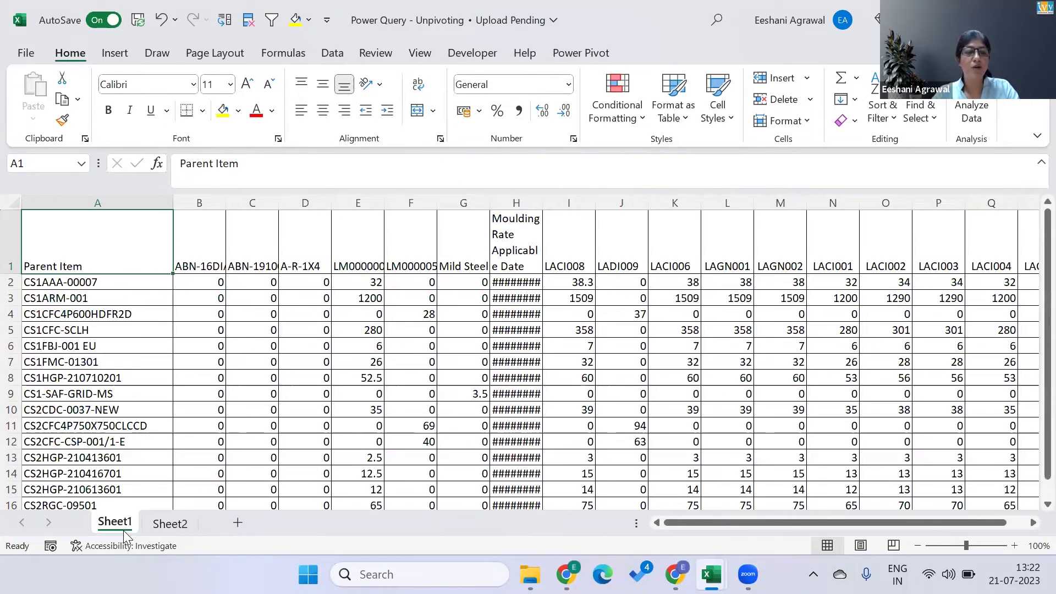
pyautogui.click(113, 279)
pyautogui.moveTo(113, 270); pyautogui.dragTo(113, 279)
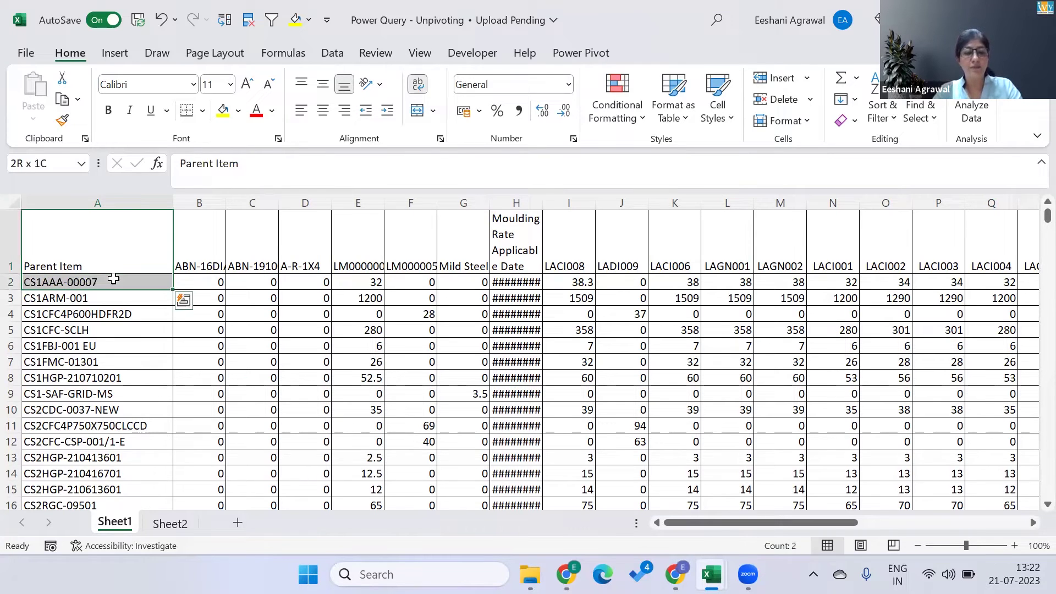
pyautogui.hotkey('ctrl', 'c')
pyautogui.click(170, 523)
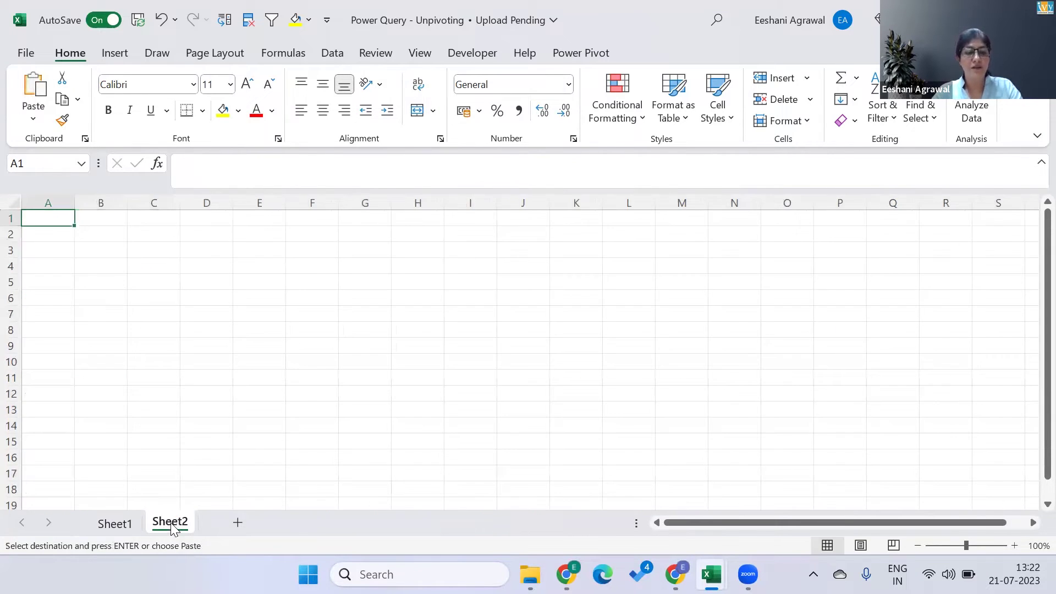
pyautogui.hotkey('ctrl', 'v')
pyautogui.doubleClick(74, 203)
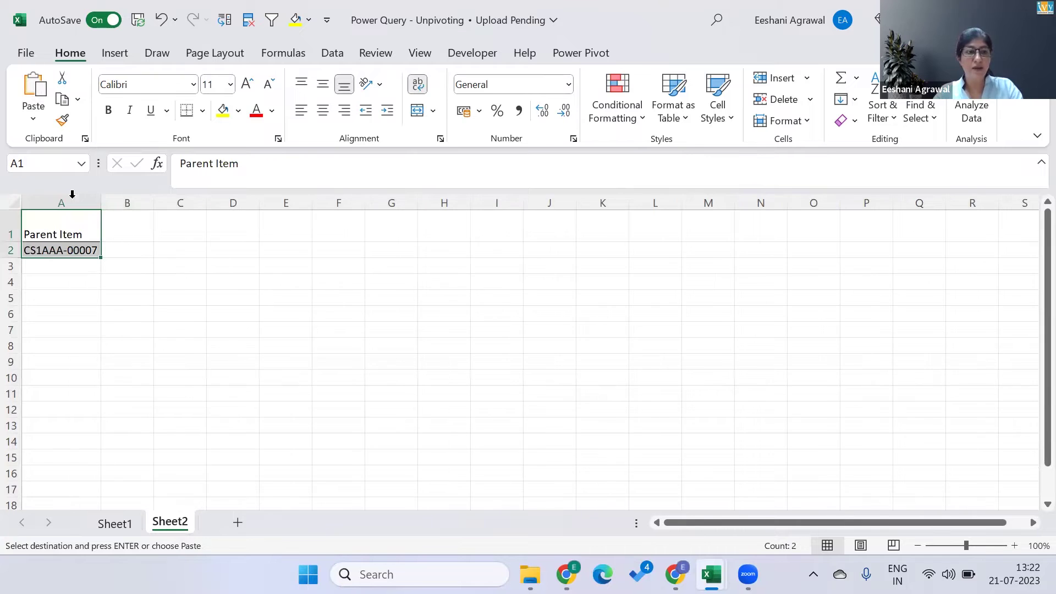
# Step: Paste Sheet1's attribute headings transposed down Sheet2 column B, starting at B2
pyautogui.click(116, 525)
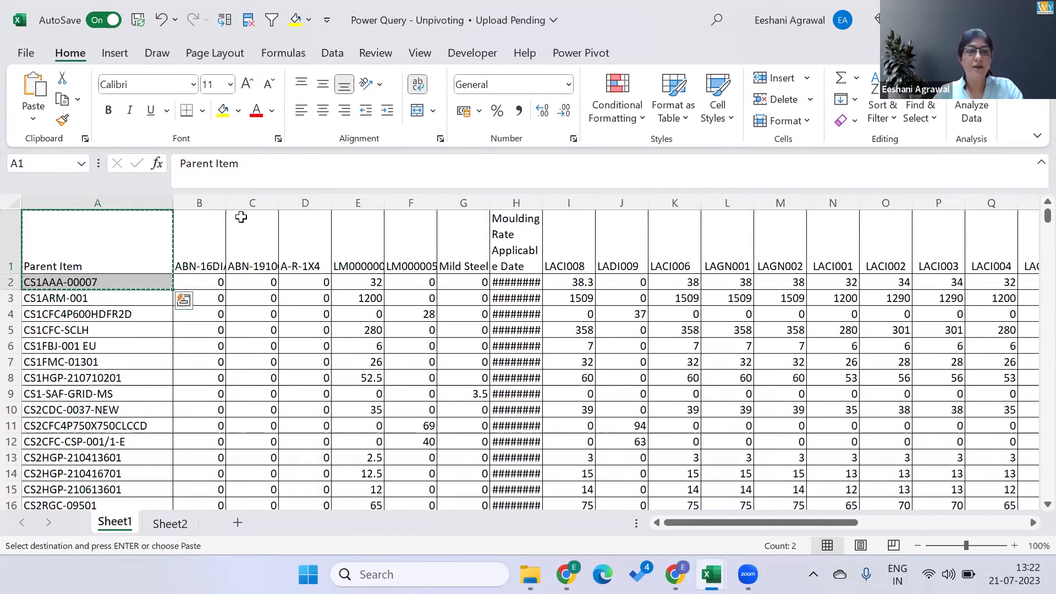
pyautogui.click(204, 242)
pyautogui.hotkey('ctrl', 'shift', 'Right')
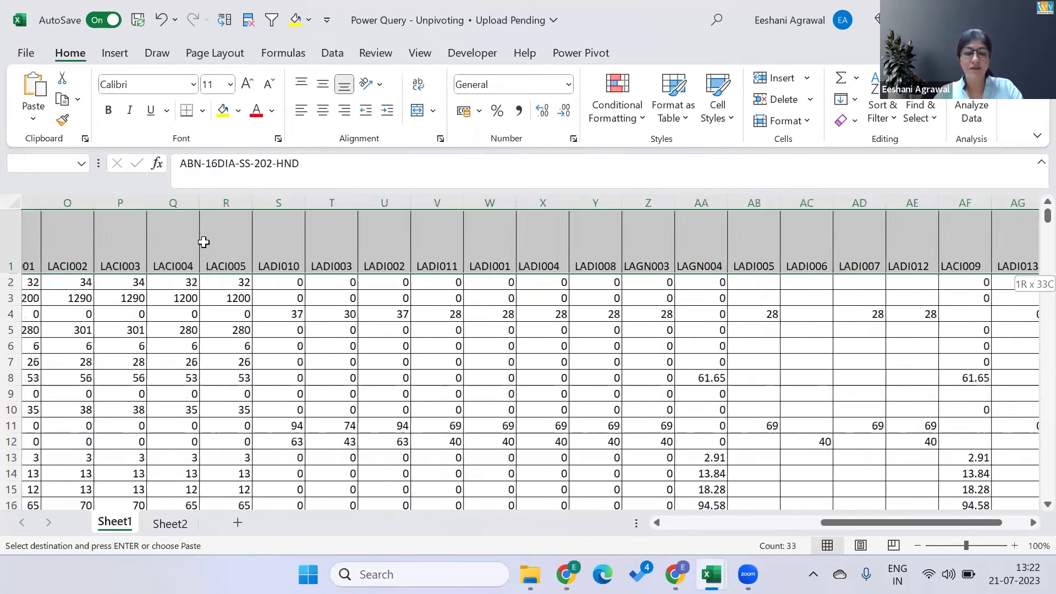
pyautogui.hotkey('ctrl', 'c')
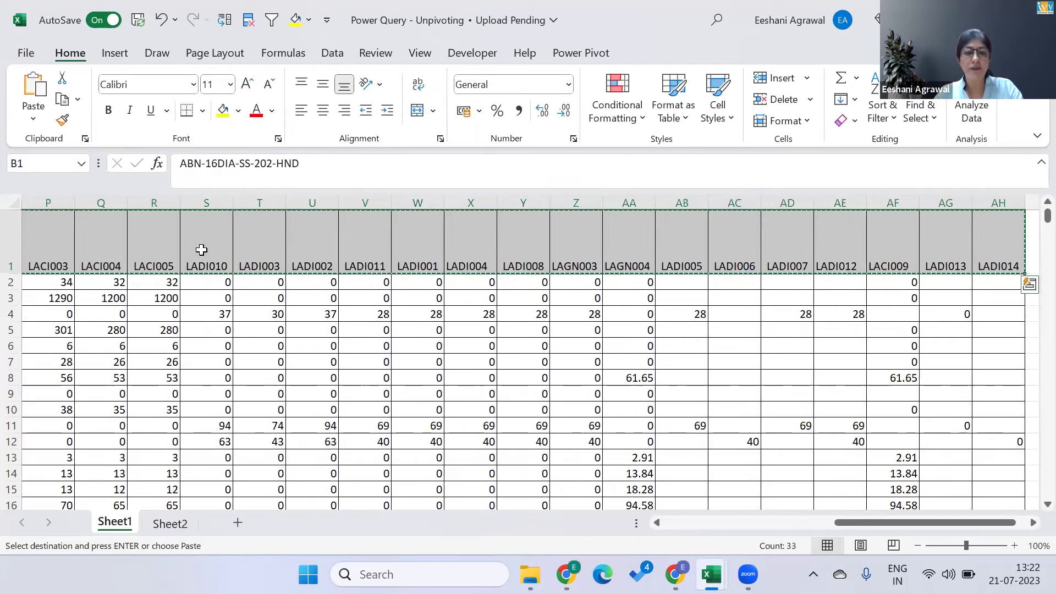
pyautogui.click(181, 522)
pyautogui.click(141, 252)
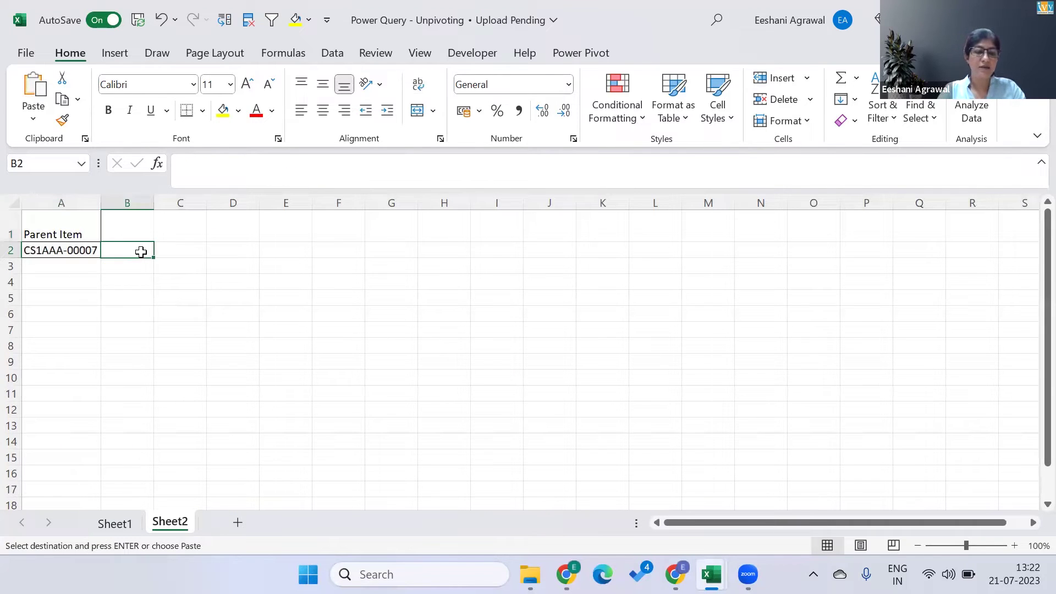
pyautogui.press('alt')
pyautogui.press('e')
pyautogui.press('s')
pyautogui.press('e')
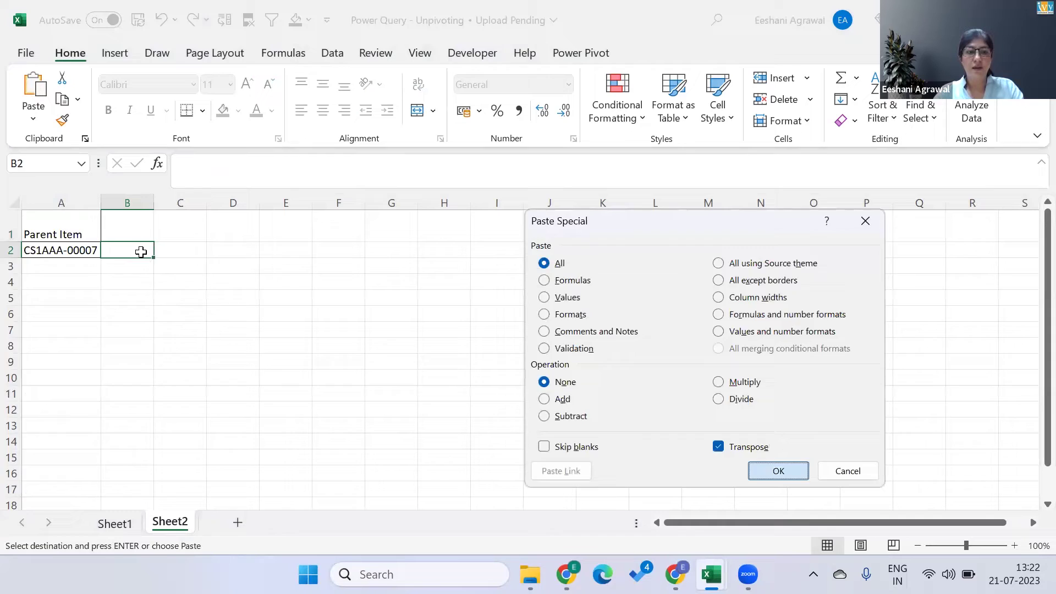
pyautogui.press('Return')
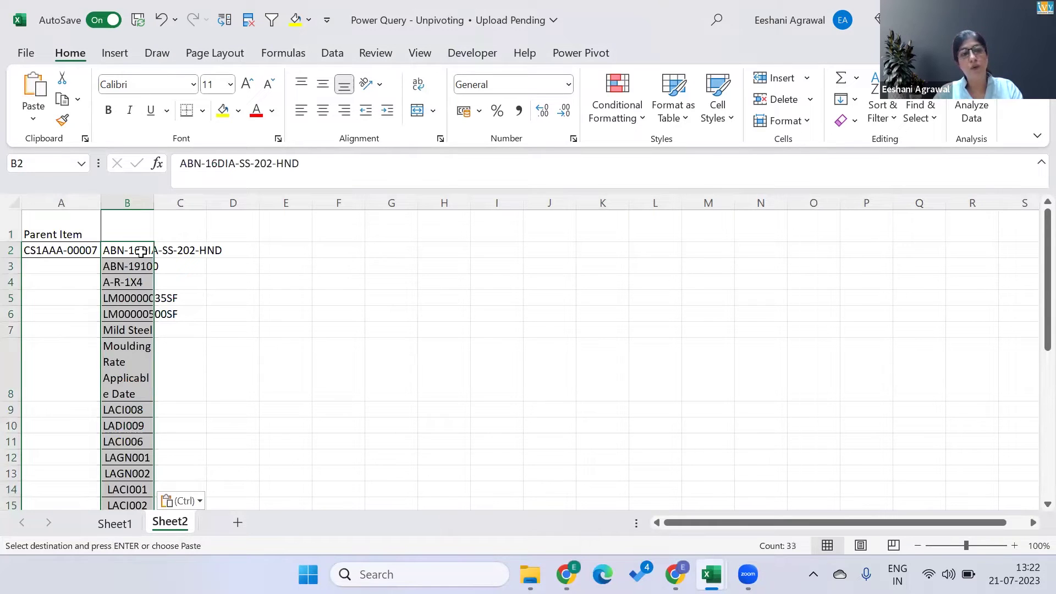
# Step: Fill CS1AAA-00007 down A2:A34 beside every attribute
pyautogui.click(142, 252)
pyautogui.hotkey('ctrl', 'Down')
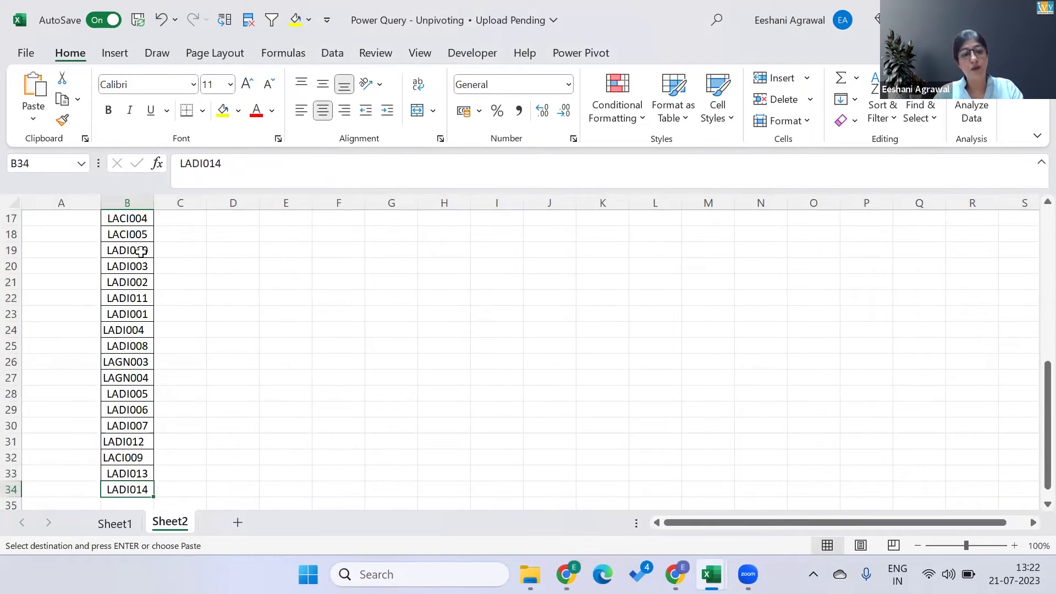
pyautogui.press('Left')
pyautogui.hotkey('ctrl', 'shift', 'Up')
pyautogui.hotkey('ctrl', 'd')
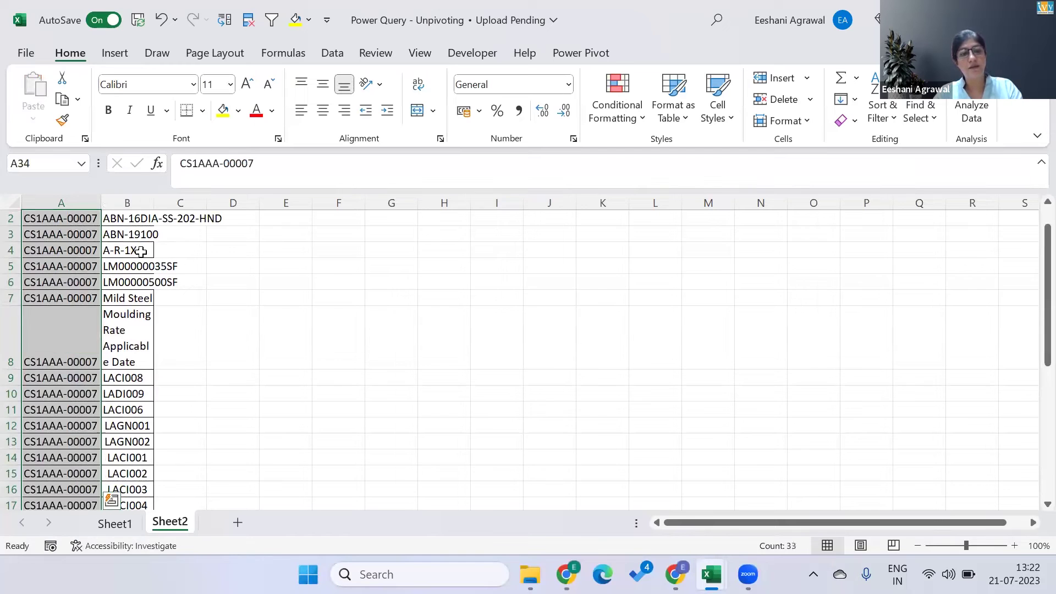
pyautogui.press('Up')
pyautogui.press('Up')
pyautogui.press('Up')
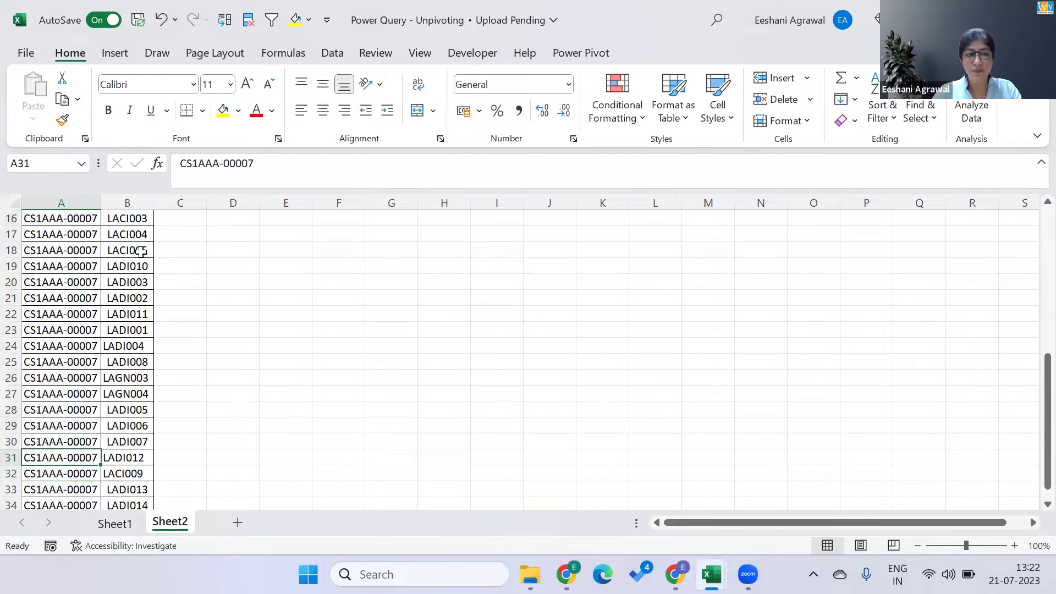
pyautogui.hotkey('ctrl', 'Up')
pyautogui.press('Right')
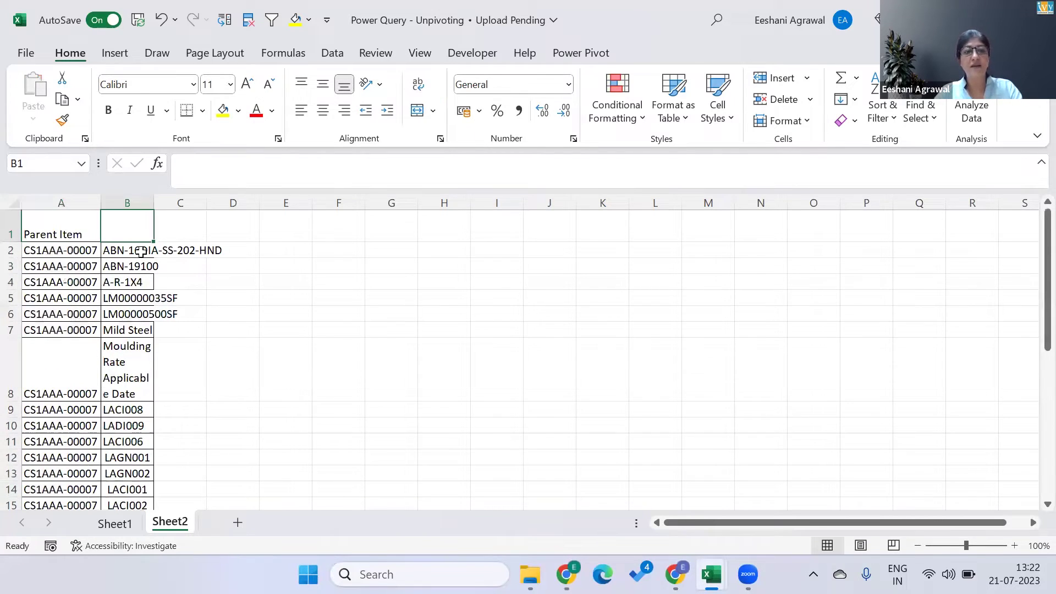
pyautogui.press('Down')
pyautogui.press('Right')
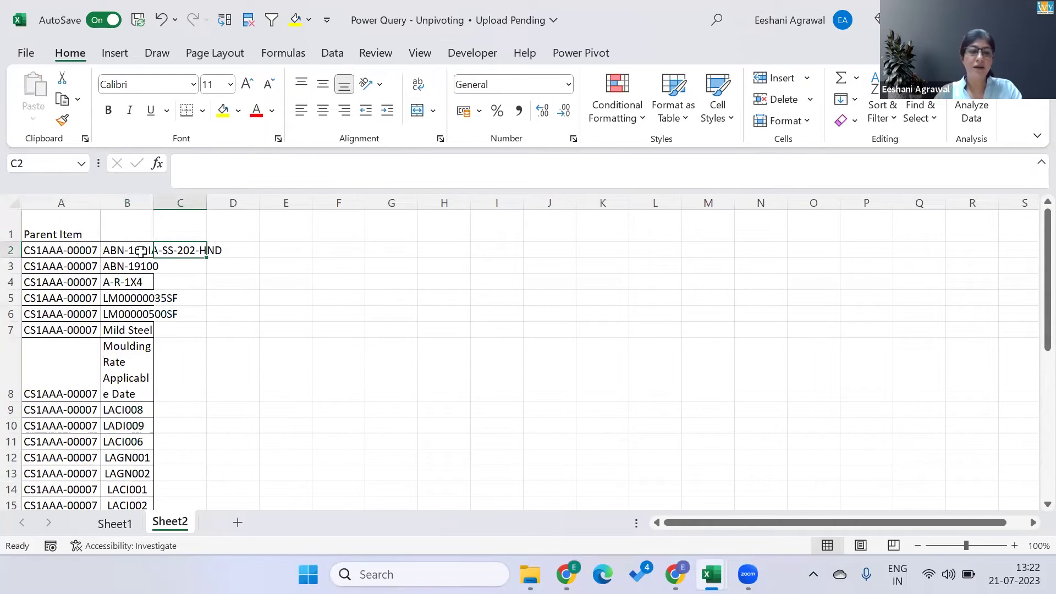
# Step: Paste the first item's row 2 values transposed down column C from C2
pyautogui.hotkey('ctrl', 'pageup')
pyautogui.press('Left')
pyautogui.press('Down')
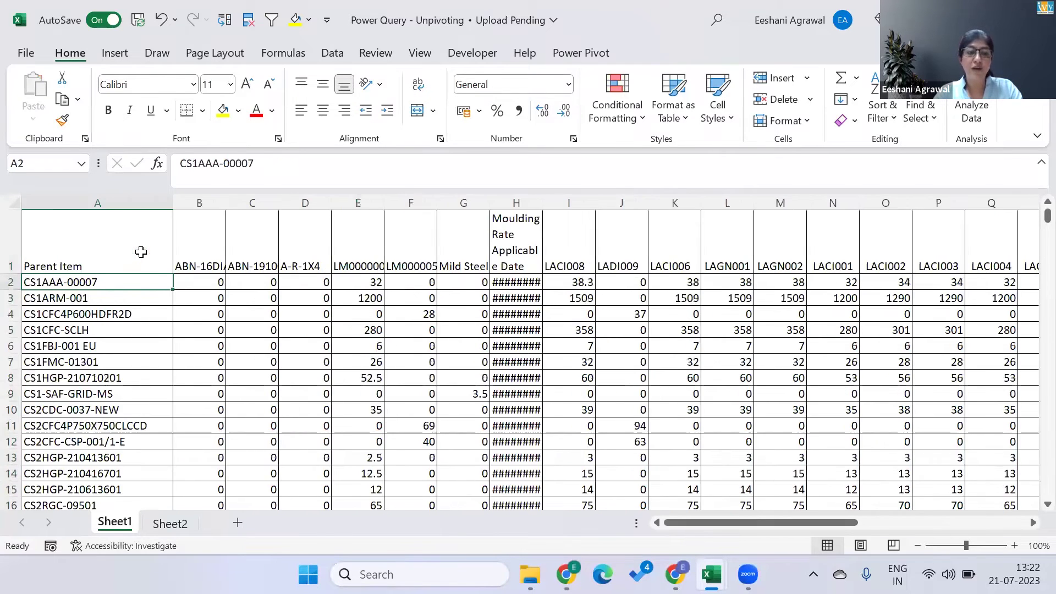
pyautogui.hotkey('shift', 'Right')
pyautogui.hotkey('shift', 'Right')
pyautogui.hotkey('shift', 'Right')
pyautogui.hotkey('shift', 'Right')
pyautogui.hotkey('shift', 'Right')
pyautogui.hotkey('shift', 'Right')
pyautogui.hotkey('shift', 'Right')
pyautogui.hotkey('shift', 'Right')
pyautogui.hotkey('shift', 'Right')
pyautogui.hotkey('shift', 'Right')
pyautogui.hotkey('shift', 'Right')
pyautogui.hotkey('shift', 'Right')
pyautogui.hotkey('shift', 'Right')
pyautogui.hotkey('shift', 'Right')
pyautogui.hotkey('shift', 'Right')
pyautogui.hotkey('shift', 'Right')
pyautogui.hotkey('shift', 'Right')
pyautogui.hotkey('shift', 'Right')
pyautogui.hotkey('shift', 'Right')
pyautogui.hotkey('shift', 'Right')
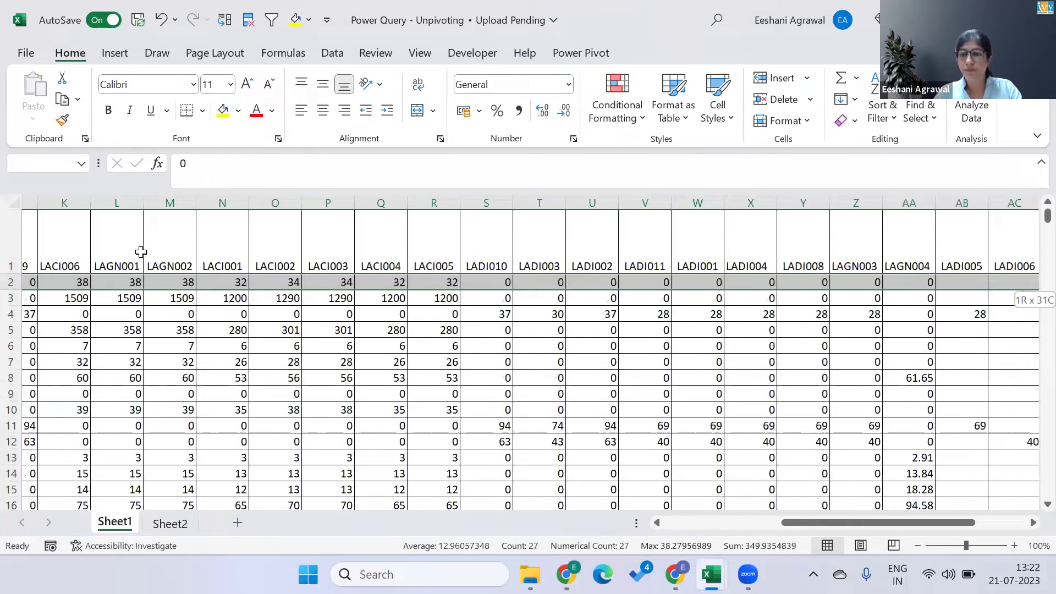
pyautogui.hotkey('ctrl', 'shift', 'Right')
pyautogui.hotkey('ctrl', 'shift', 'Left')
pyautogui.hotkey('shift', 'Right')
pyautogui.hotkey('shift', 'Right')
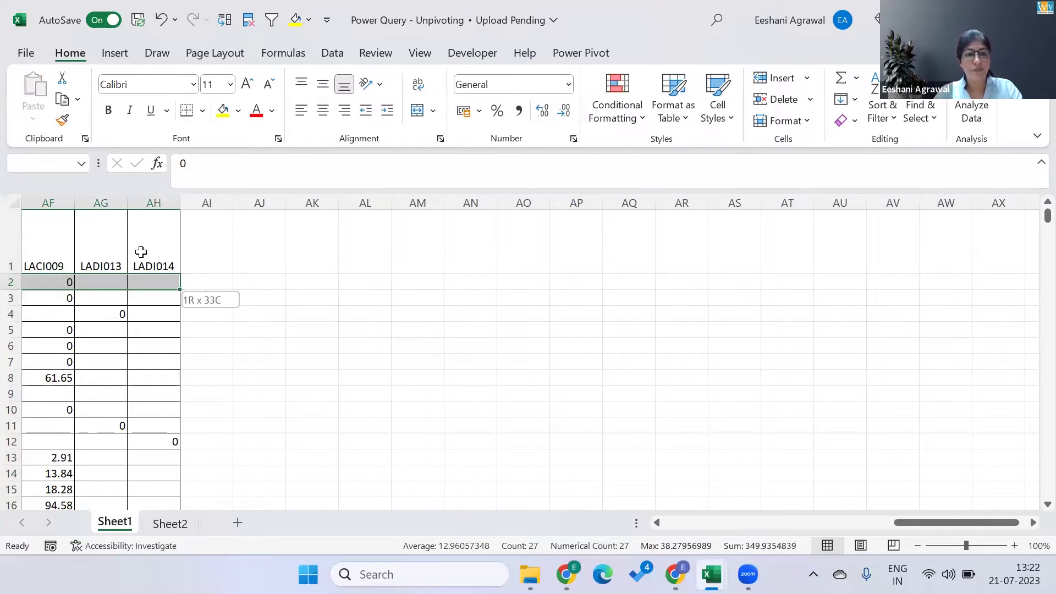
pyautogui.hotkey('ctrl', 'c')
pyautogui.hotkey('ctrl', 'pagedown')
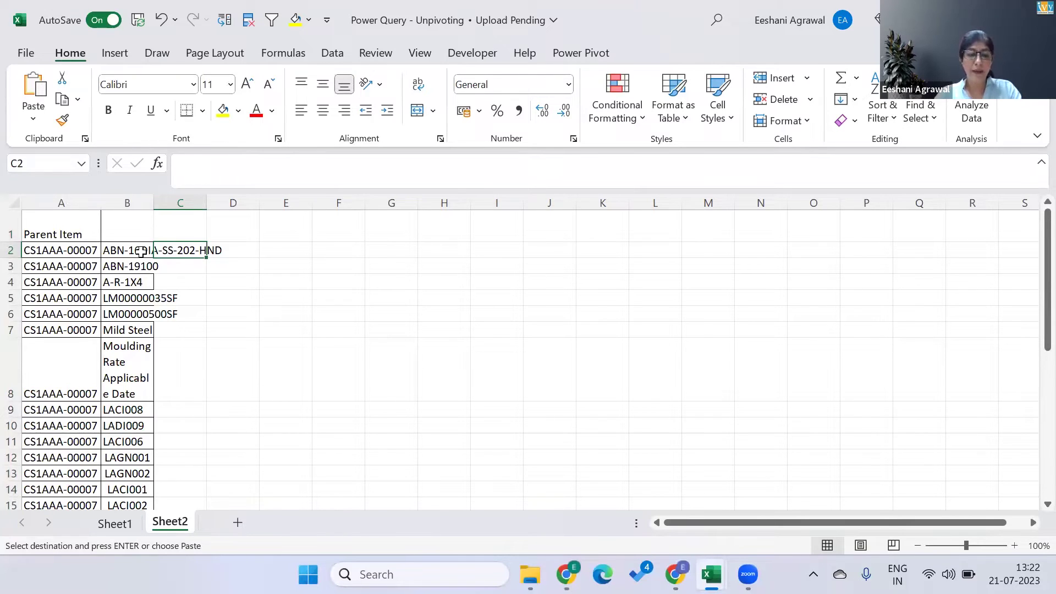
pyautogui.hotkey('ctrl', 'alt', 'v')
pyautogui.hotkey('alt', 'e')
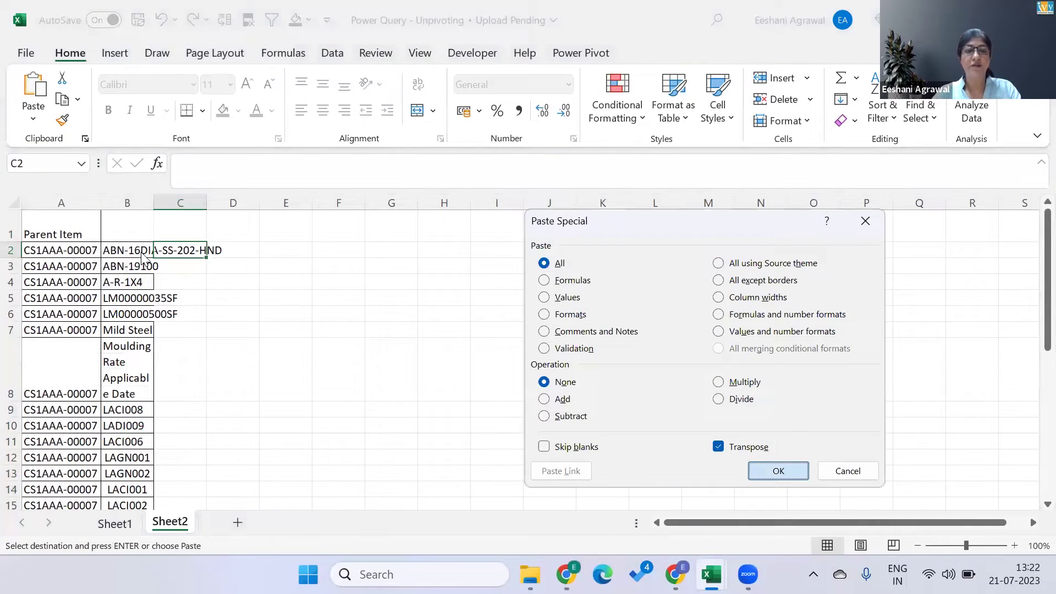
pyautogui.press('Return')
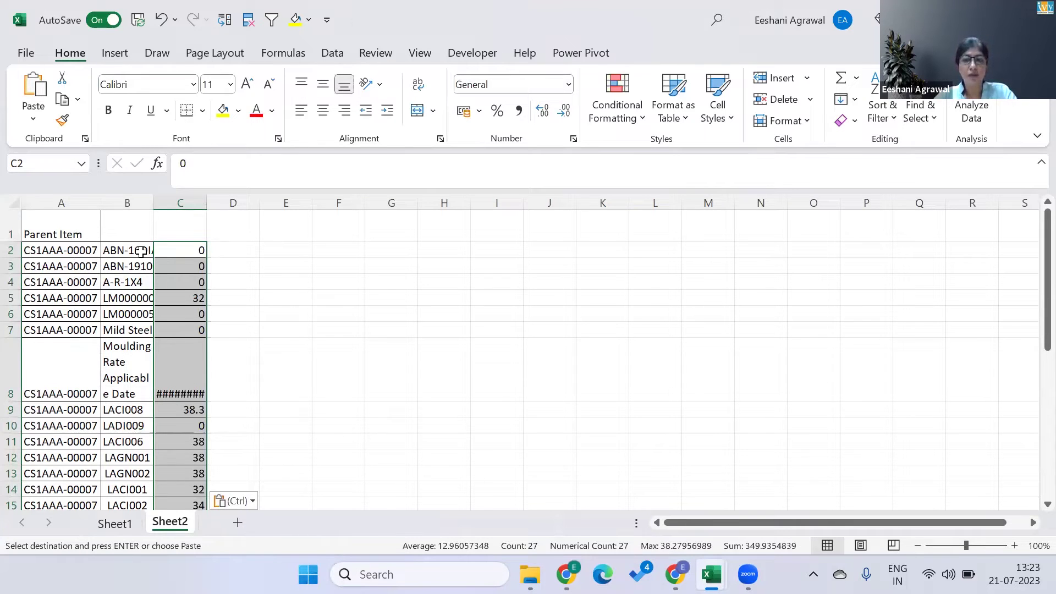
# Step: Enter the headers 'Atrritbute' in B1 and 'Values' in C1
pyautogui.press('Left')
pyautogui.press('Left')
pyautogui.press('Up')
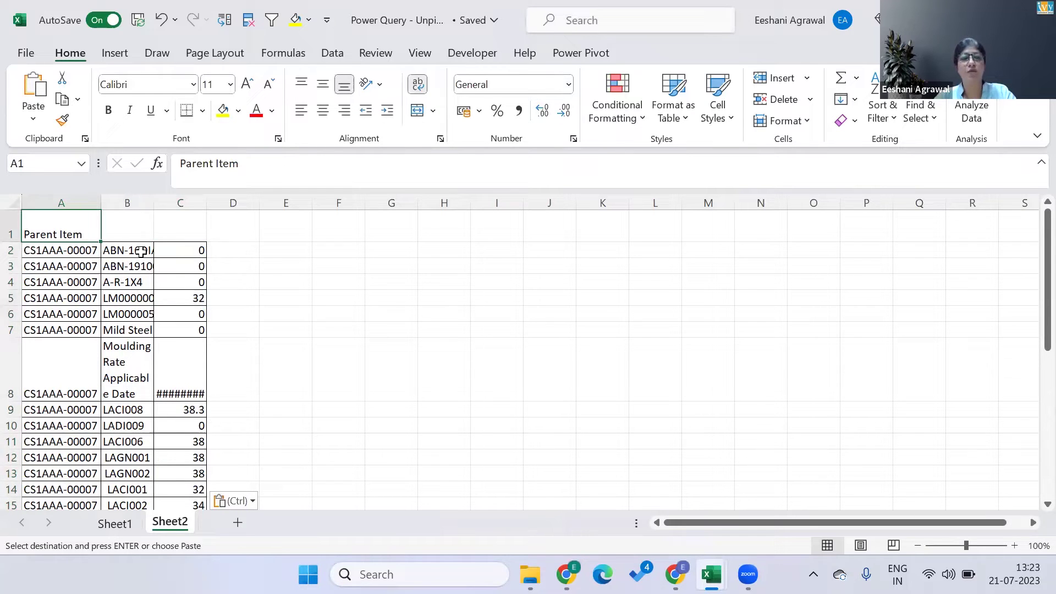
pyautogui.press('Right')
pyautogui.write('Atr')
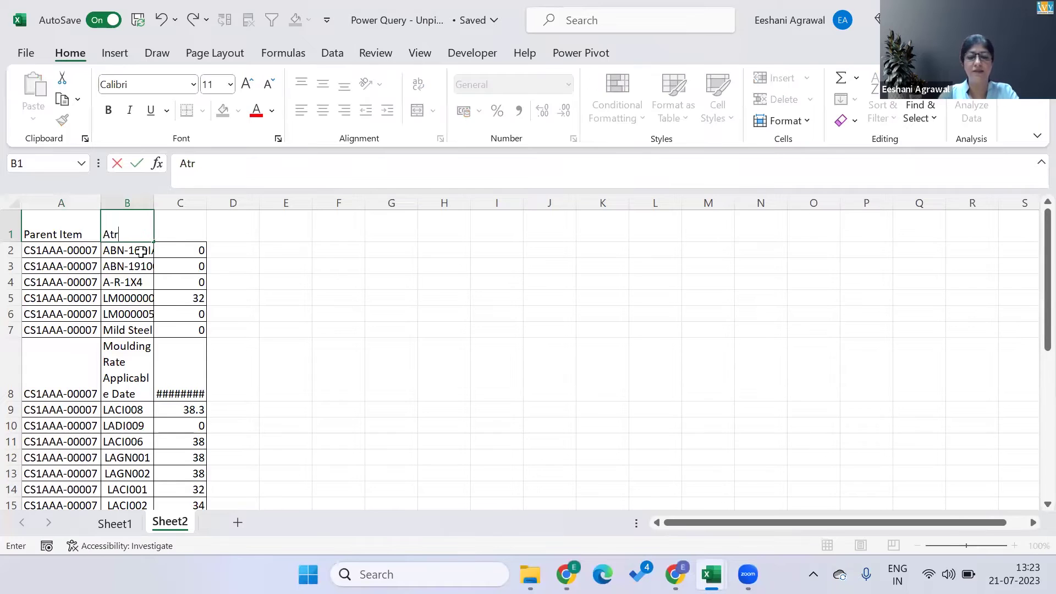
pyautogui.write('ritbute')
pyautogui.press('Return')
pyautogui.press('Up')
pyautogui.press('Right')
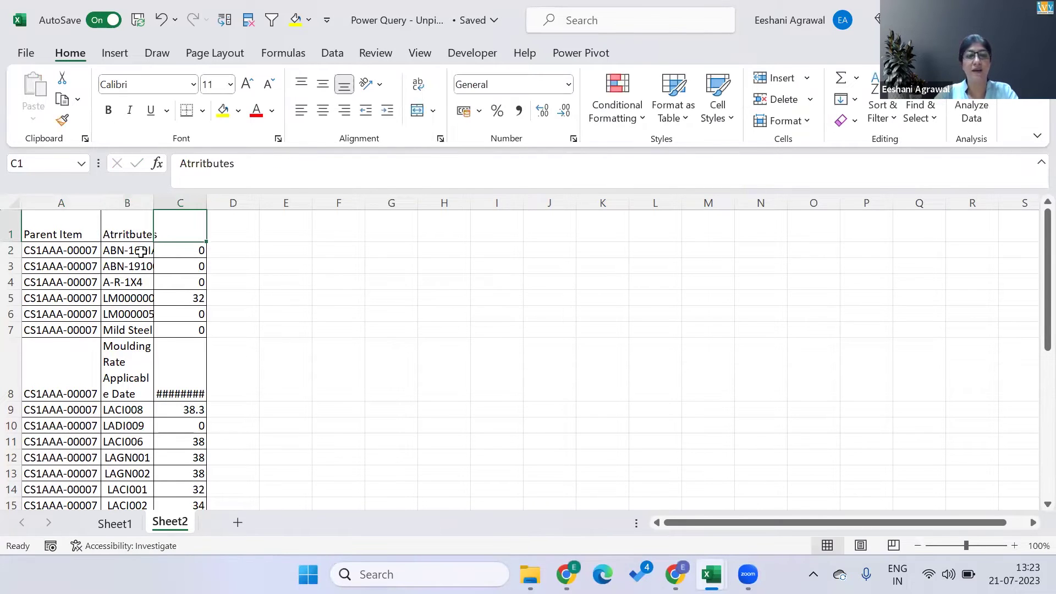
pyautogui.write('Values')
pyautogui.press('Return')
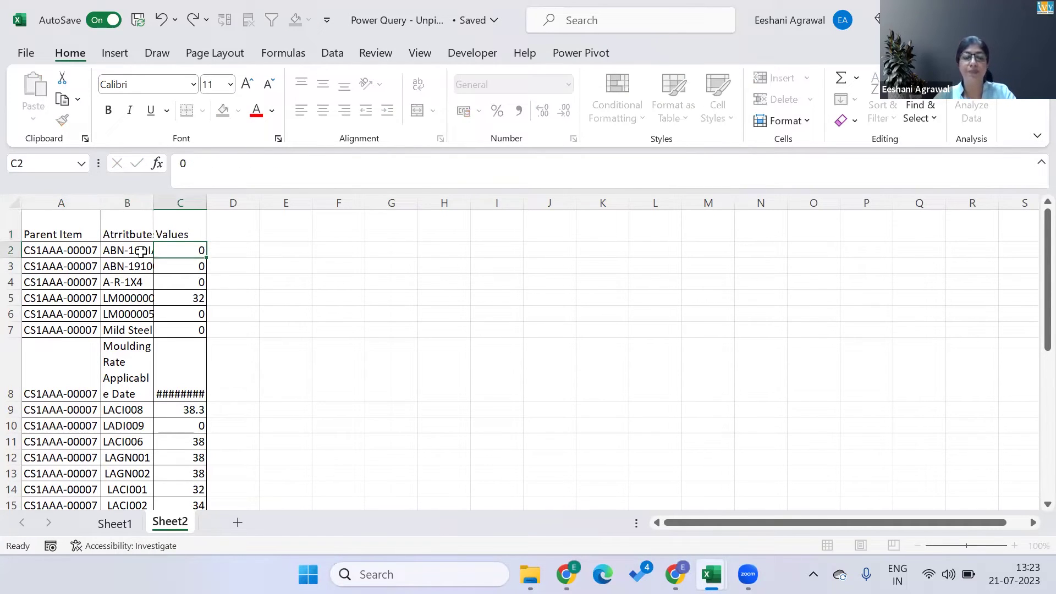
pyautogui.click(141, 252)
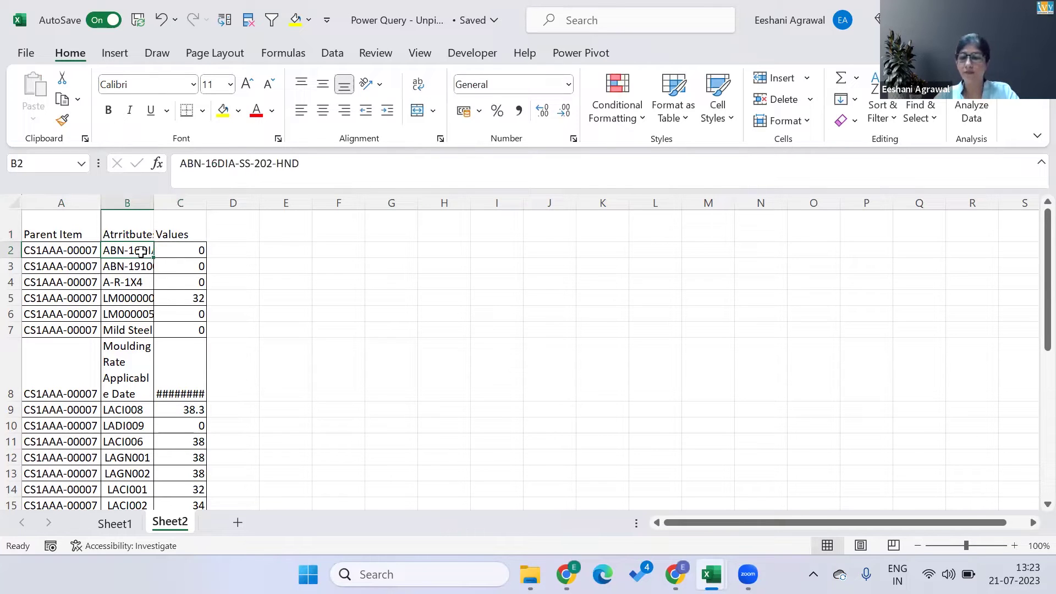
# Step: Check how far the Parent Item list runs on Sheet1, compare with Sheet2, then return to Sheet1
pyautogui.hotkey('ctrl', 'pageup')
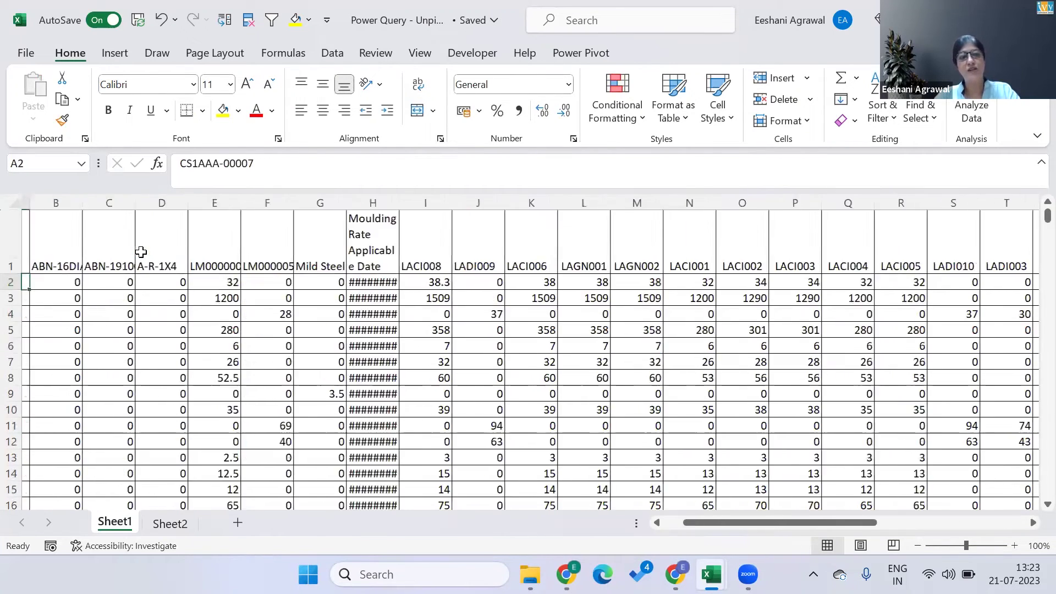
pyautogui.hotkey('ctrl', 'shift', 'Down')
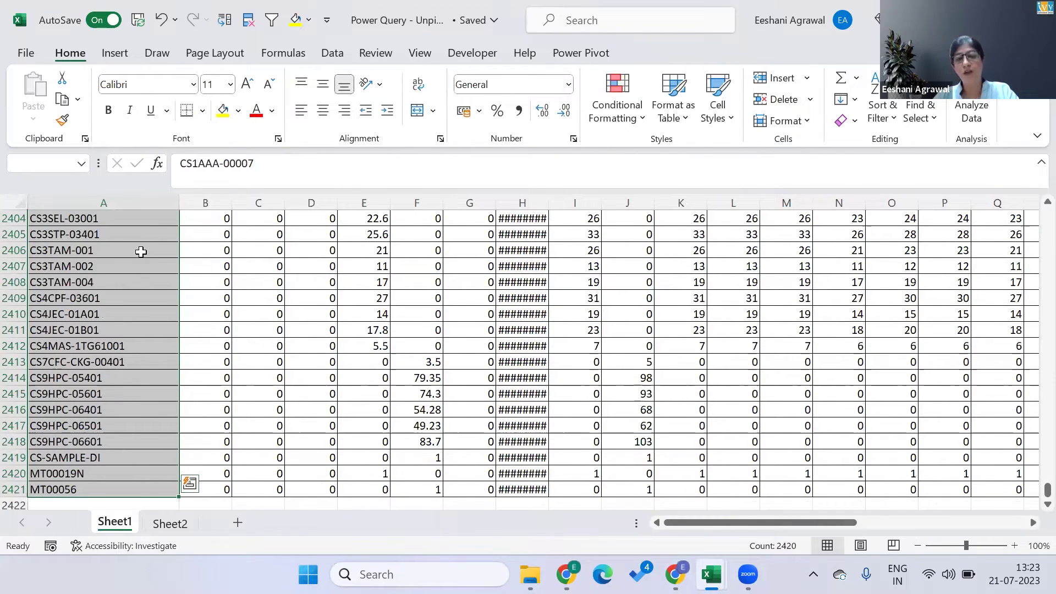
pyautogui.hotkey('ctrl', 'Home')
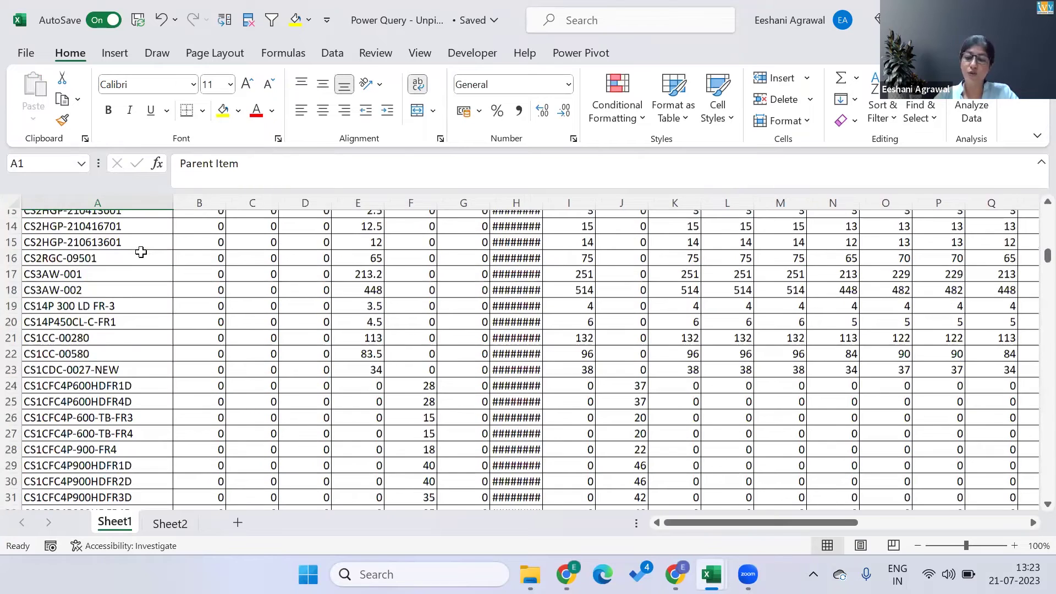
pyautogui.hotkey('ctrl', 'pagedown')
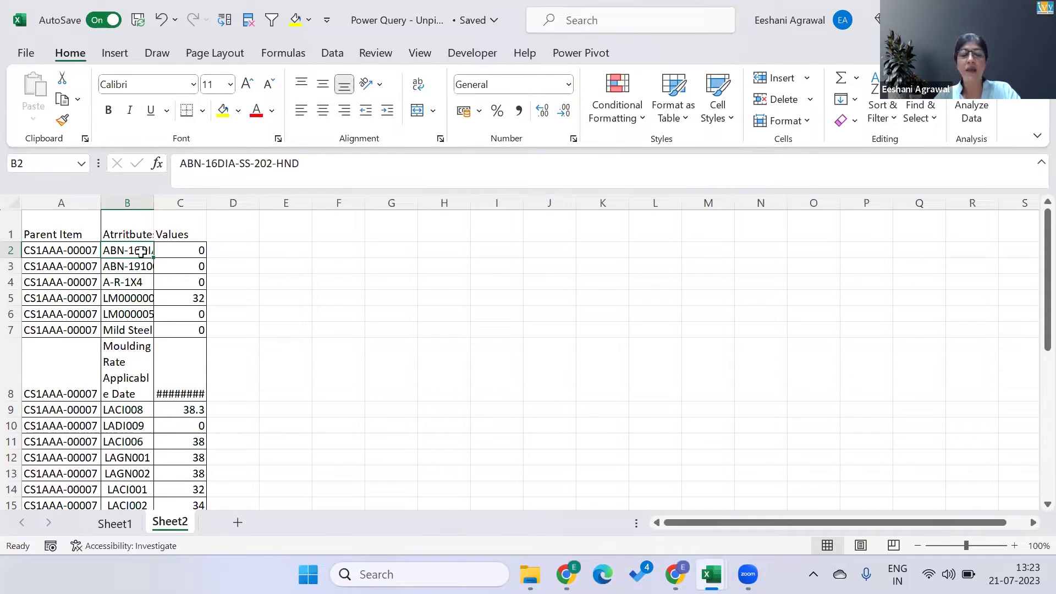
pyautogui.click(113, 525)
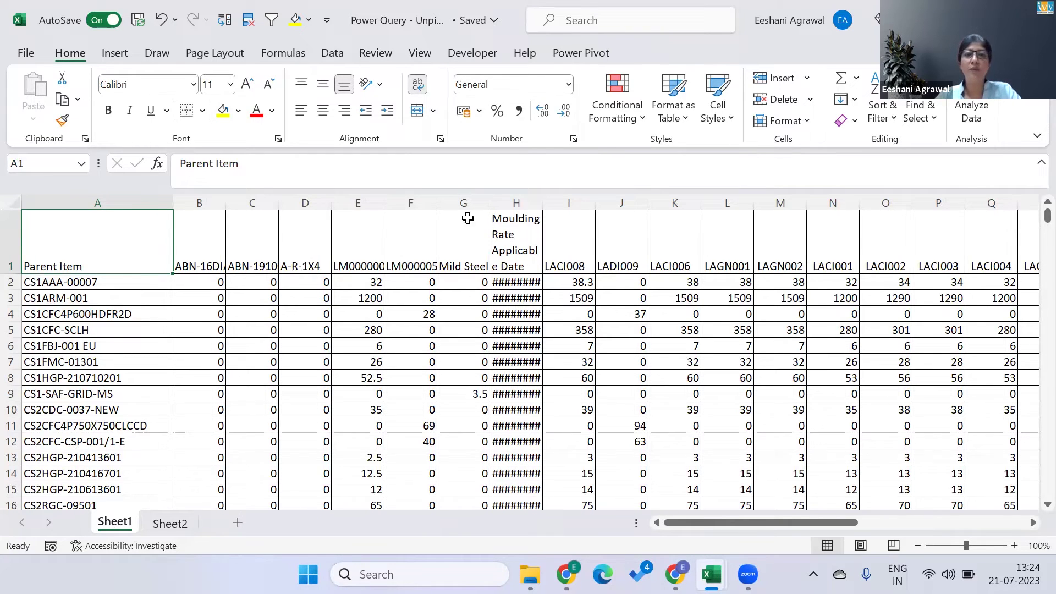
# Step: Format the Sheet1 matrix as a light-styled table with headers, creating Table1
pyautogui.click(673, 119)
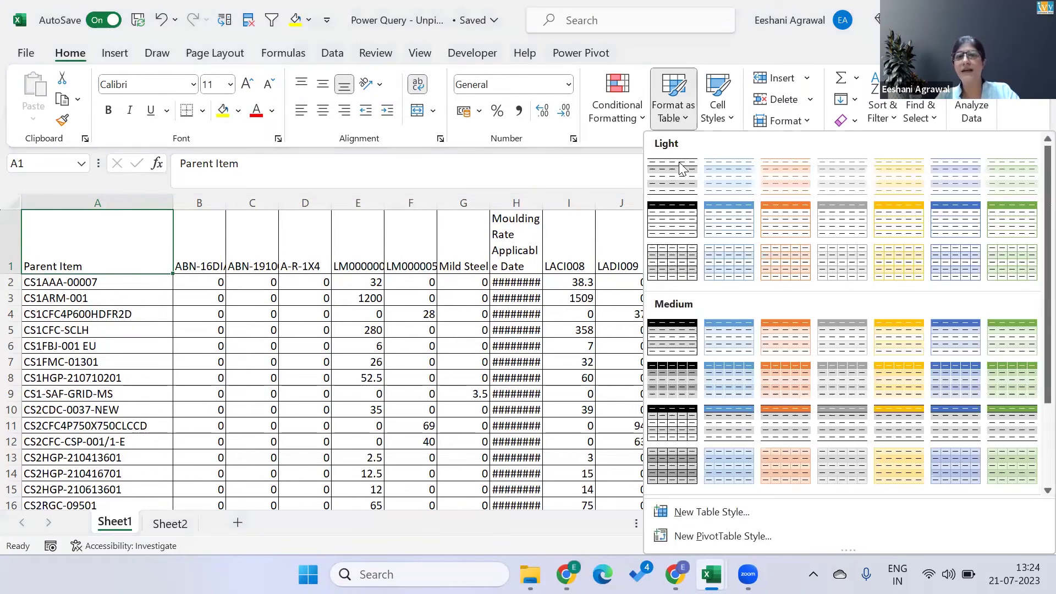
pyautogui.click(709, 214)
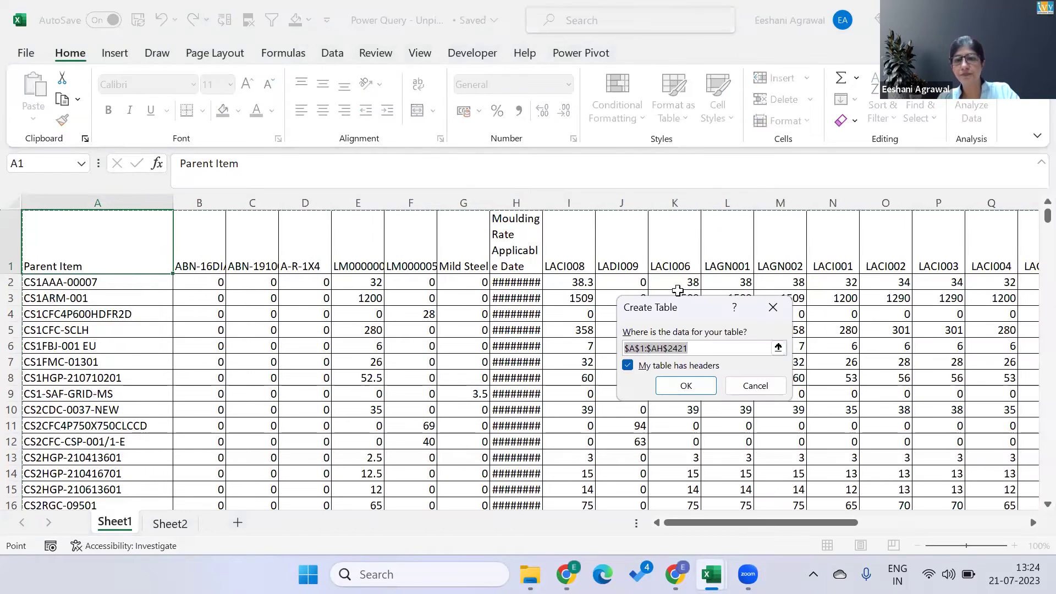
pyautogui.click(686, 386)
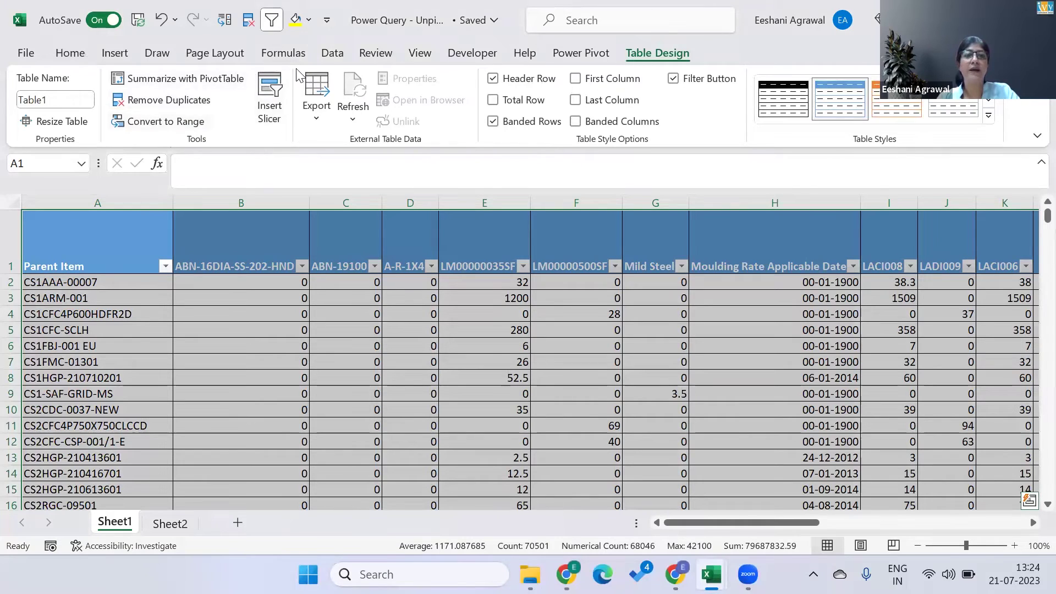
# Step: Bring up the Data tab's Get Data list of other import sources
pyautogui.hotkey('alt', 'a')
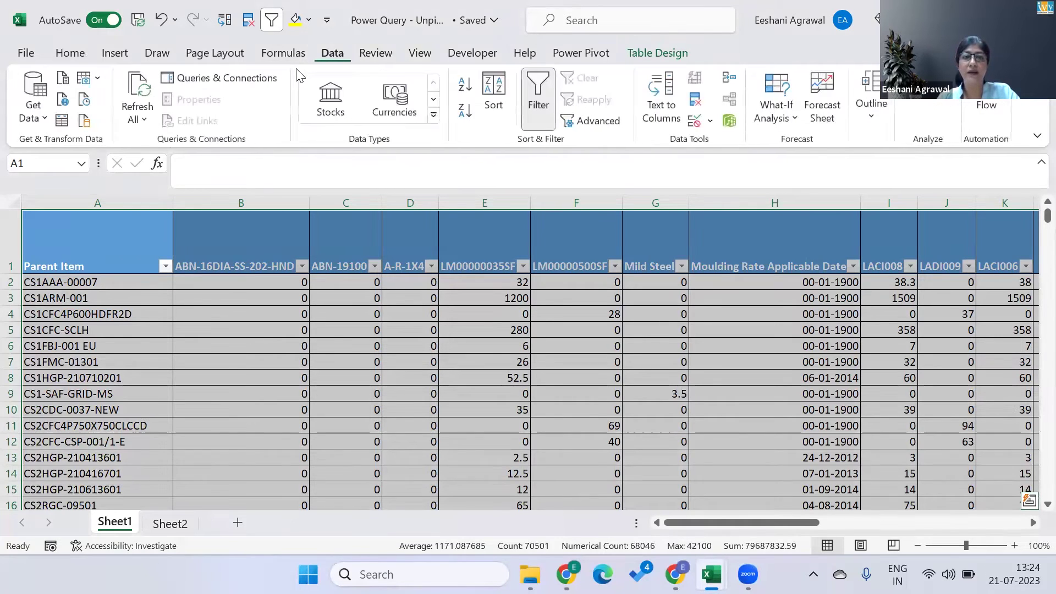
pyautogui.click(42, 119)
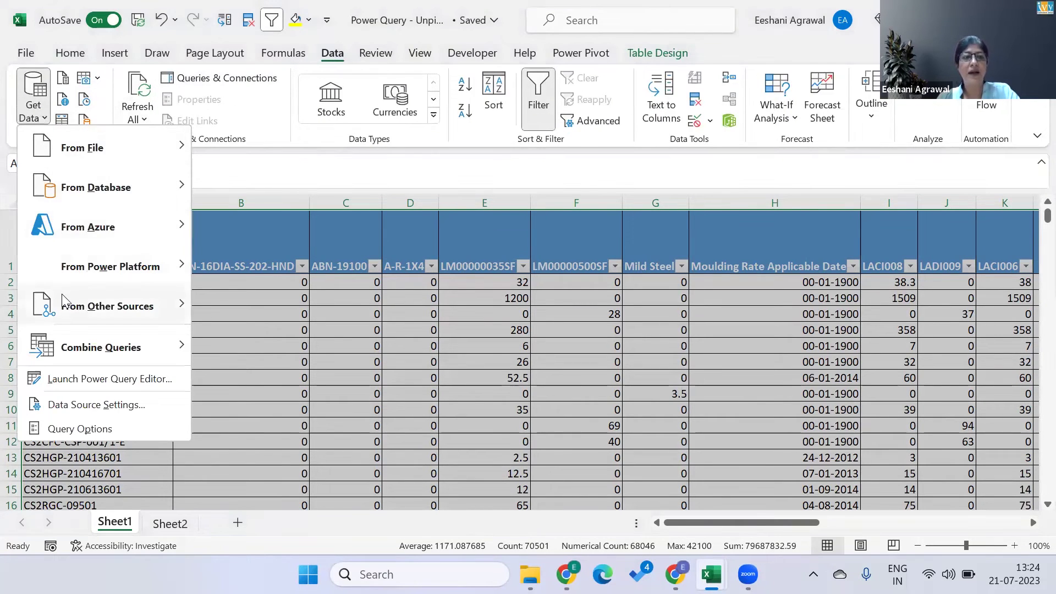
pyautogui.moveTo(65, 307)
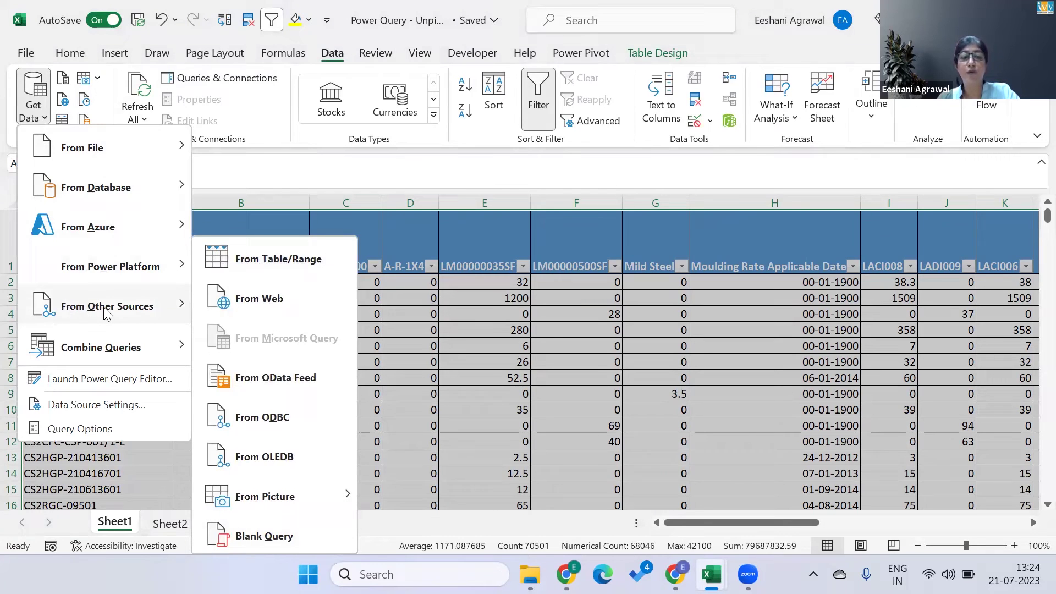
# Step: Load Table1 into Power Query and select columns ABN-16DIA-SS-202-HND through LADI014
pyautogui.click(282, 264)
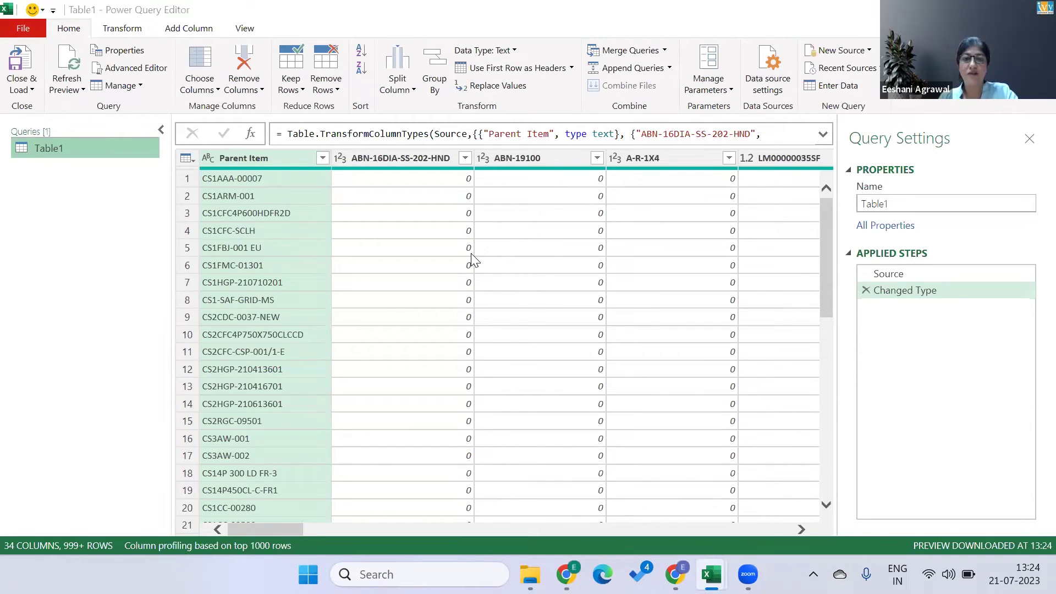
pyautogui.hotkey('alt', 'Tab')
pyautogui.hotkey('alt', 'shift', 'Tab')
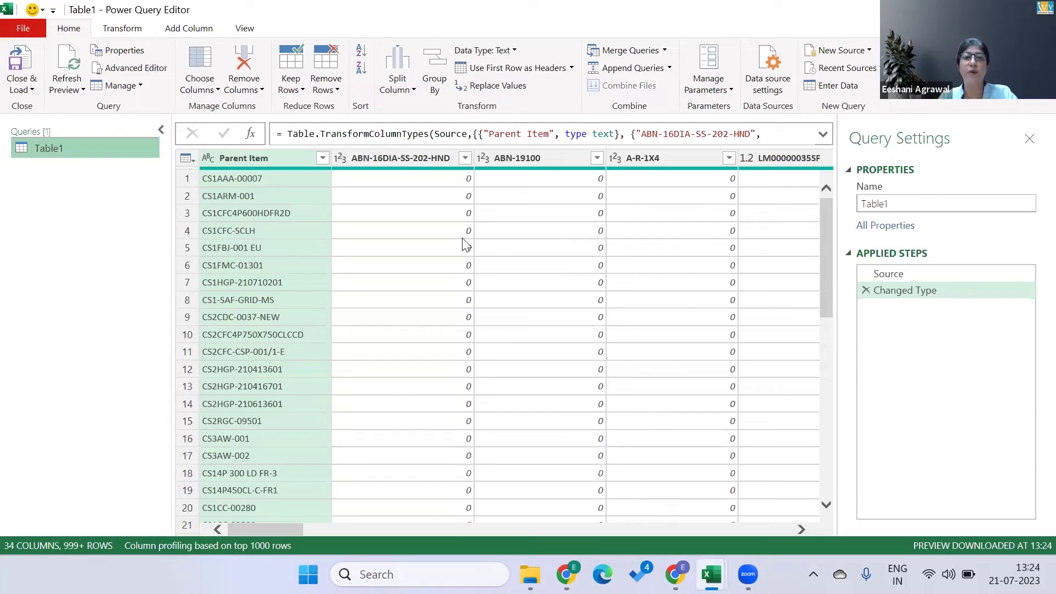
pyautogui.click(422, 155)
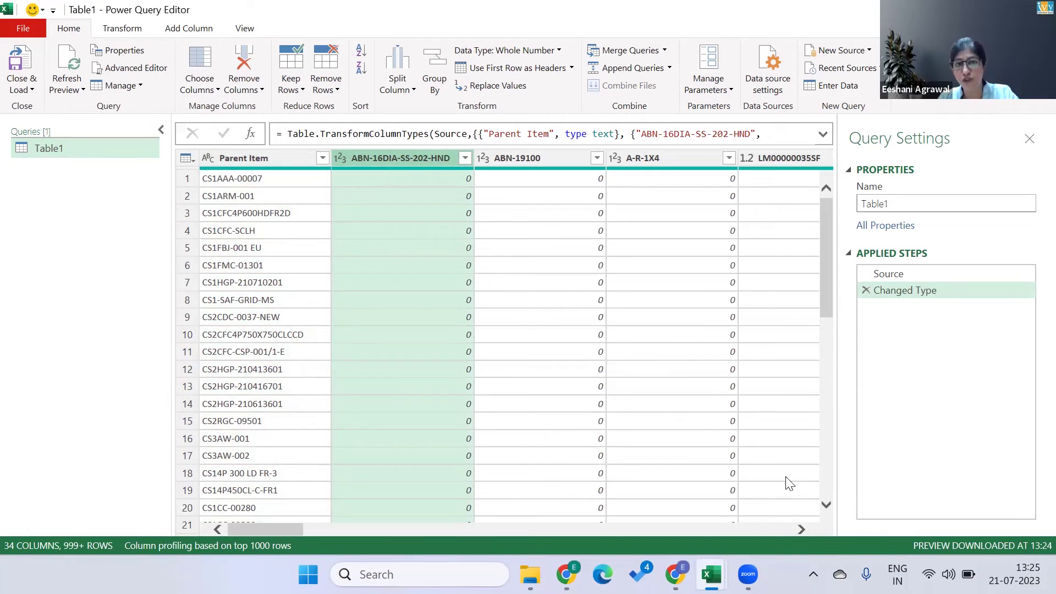
pyautogui.click(787, 532)
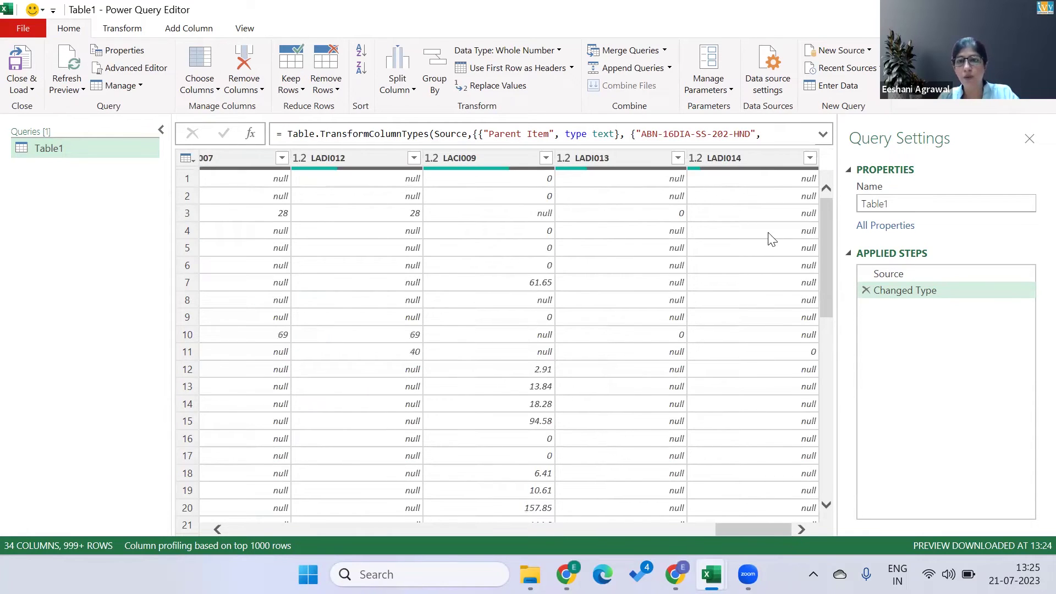
pyautogui.keyDown('shift'); pyautogui.click(759, 159); pyautogui.keyUp('shift')
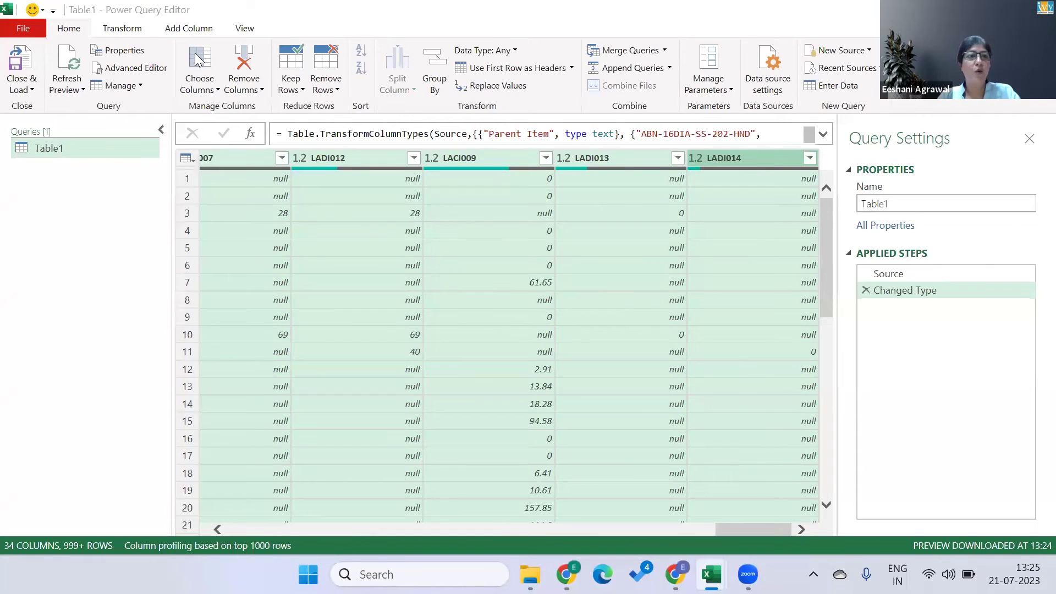
# Step: Unpivot the selected attribute columns into Attribute and Value, then inspect the resulting rows
pyautogui.click(122, 29)
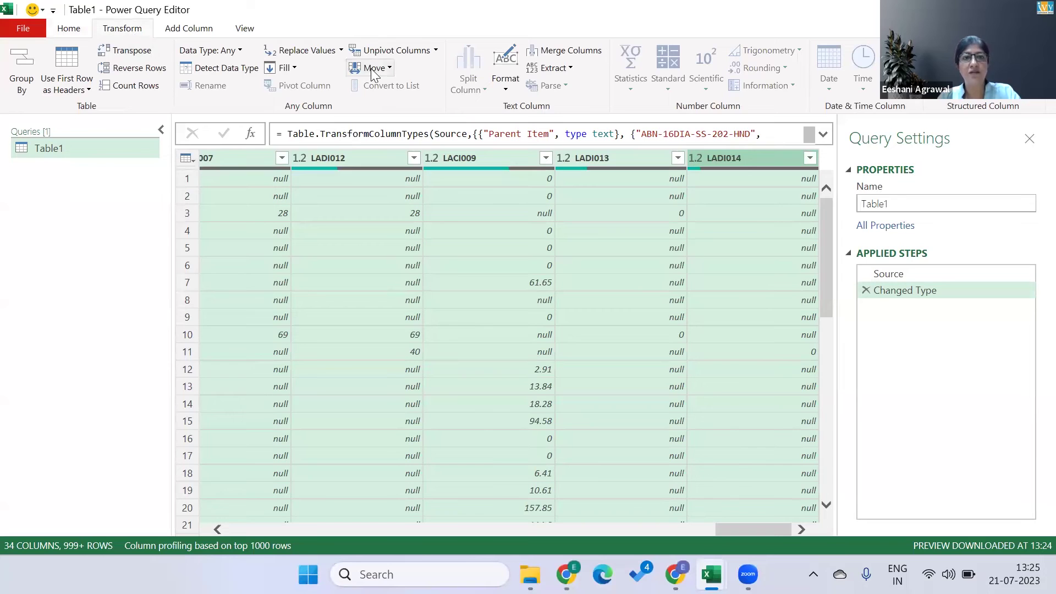
pyautogui.click(403, 58)
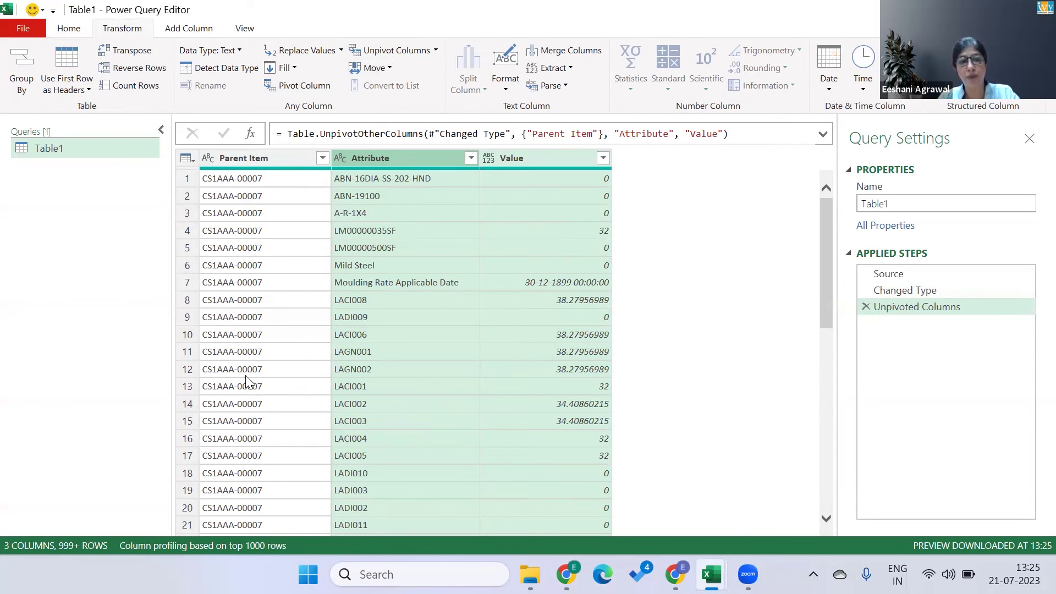
pyautogui.click(250, 458)
pyautogui.press('Down')
pyautogui.press('Down')
pyautogui.press('Down')
pyautogui.press('Down')
pyautogui.press('Down')
pyautogui.press('Down')
pyautogui.press('Down')
pyautogui.press('Down')
pyautogui.press('Down')
pyautogui.press('Down')
pyautogui.press('Down')
pyautogui.press('Down')
pyautogui.press('Down')
pyautogui.press('Down')
pyautogui.press('Down')
pyautogui.press('Down')
pyautogui.press('Down')
pyautogui.press('Down')
pyautogui.press('Down')
pyautogui.press('Down')
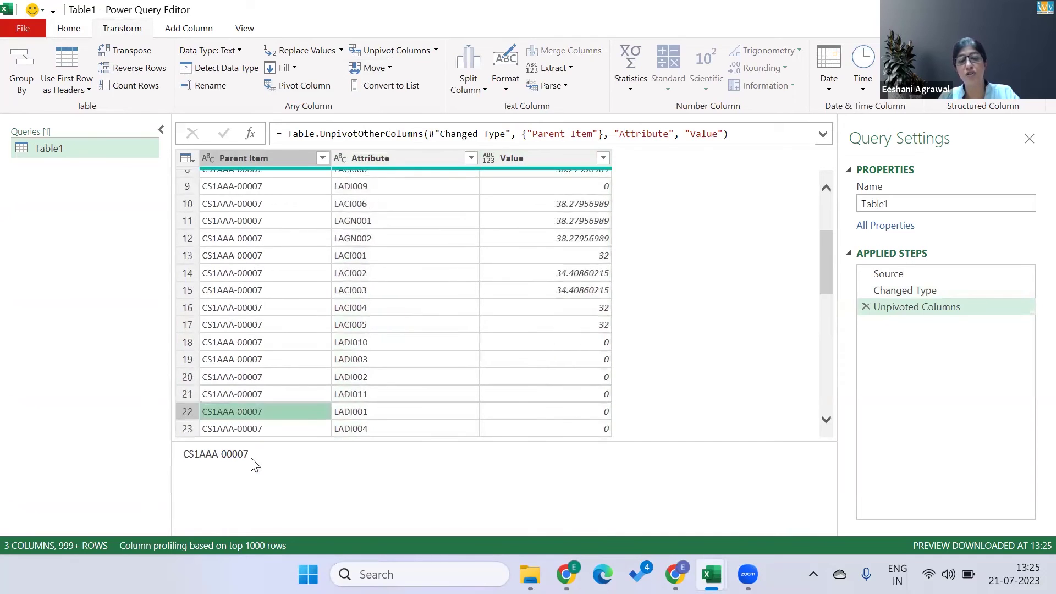
pyautogui.press('Up')
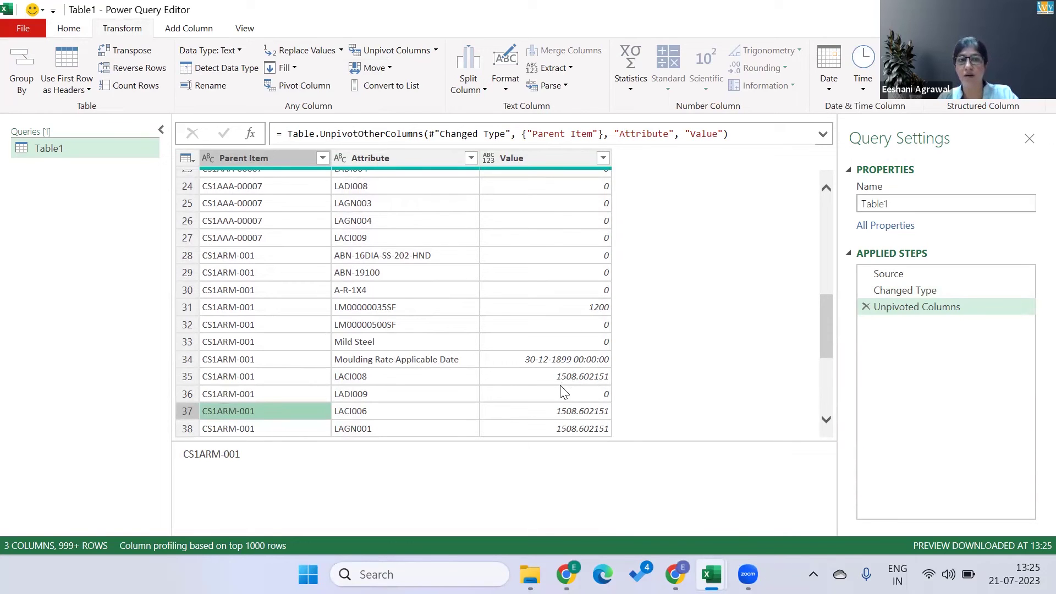
# Step: Close & Load the unpivoted query into a new Table1 sheet with 68,047 rows
pyautogui.click(78, 31)
pyautogui.click(22, 87)
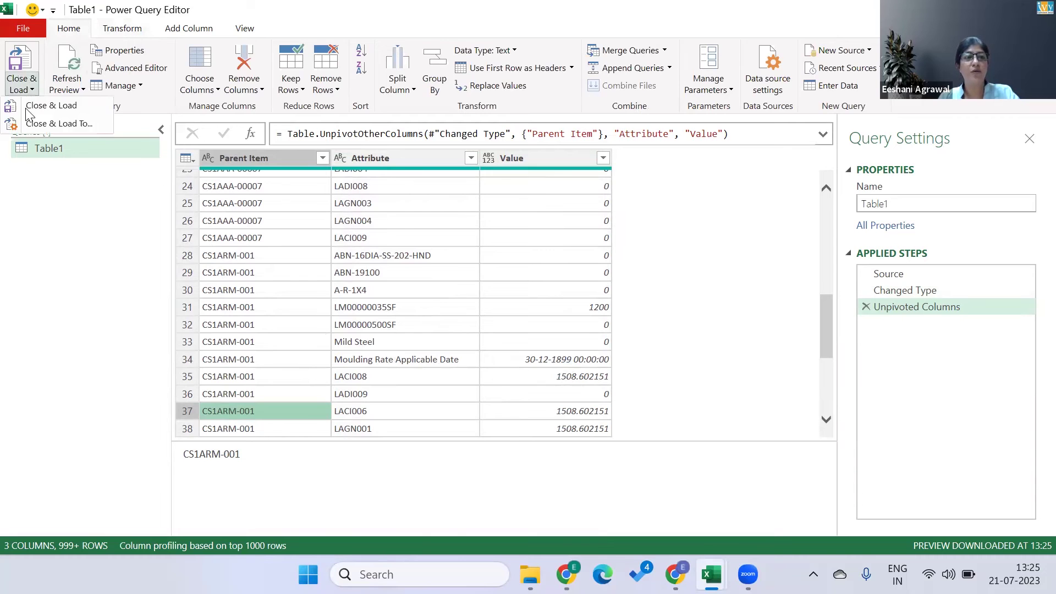
pyautogui.click(33, 106)
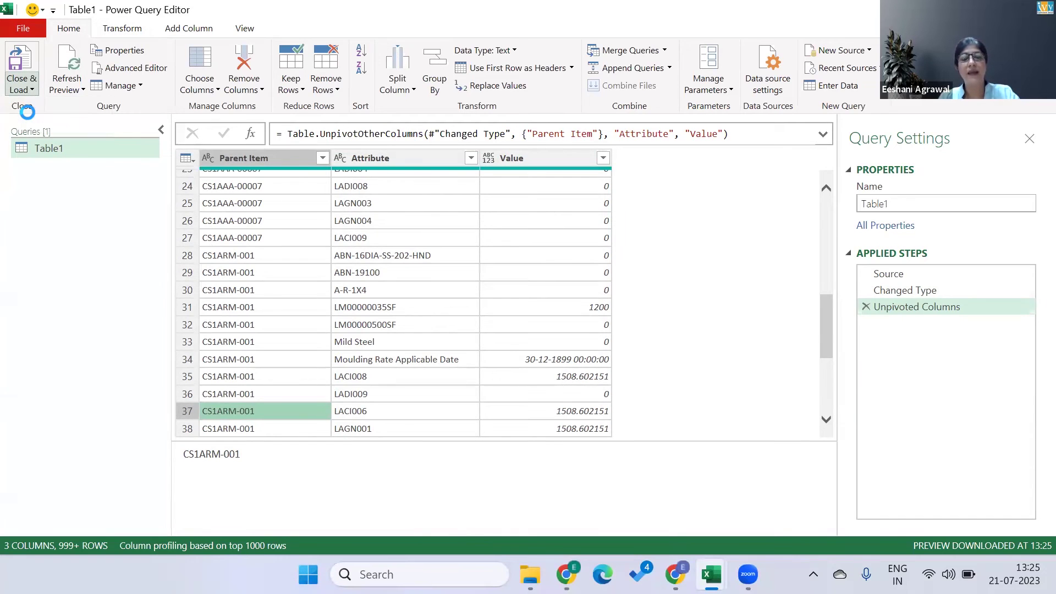